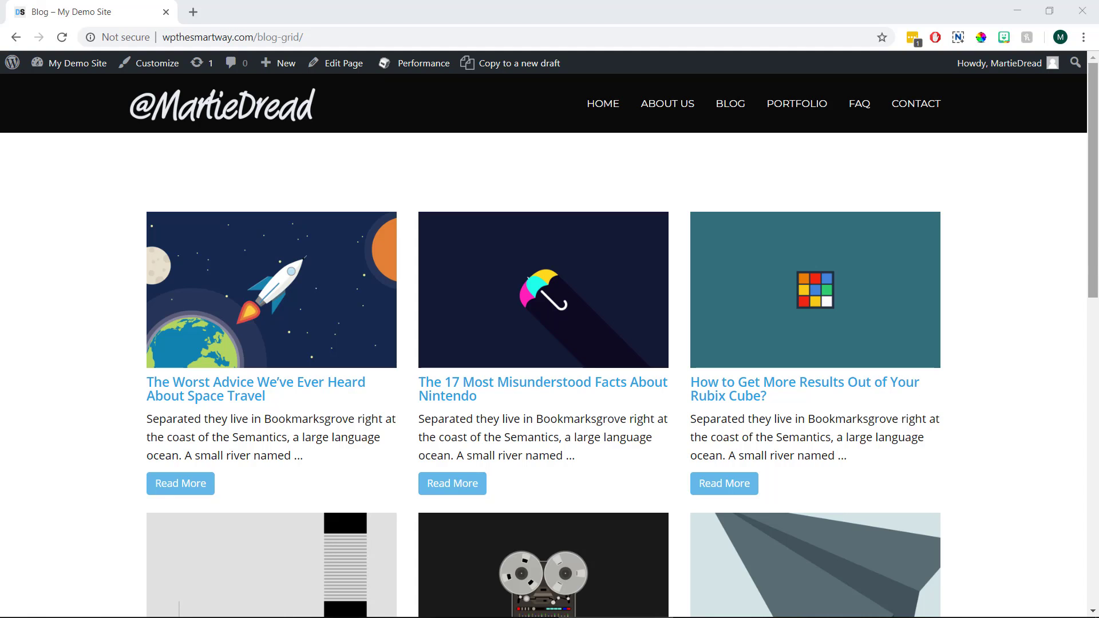
# - Narrow the browser window to preview the Blog (Grid) layout at mobile width, then maximize it again
pyautogui.moveTo(1096, 258)
pyautogui.mouseDown()
pyautogui.moveTo(1097, 314)
pyautogui.moveTo(1097, 250)
pyautogui.mouseUp()
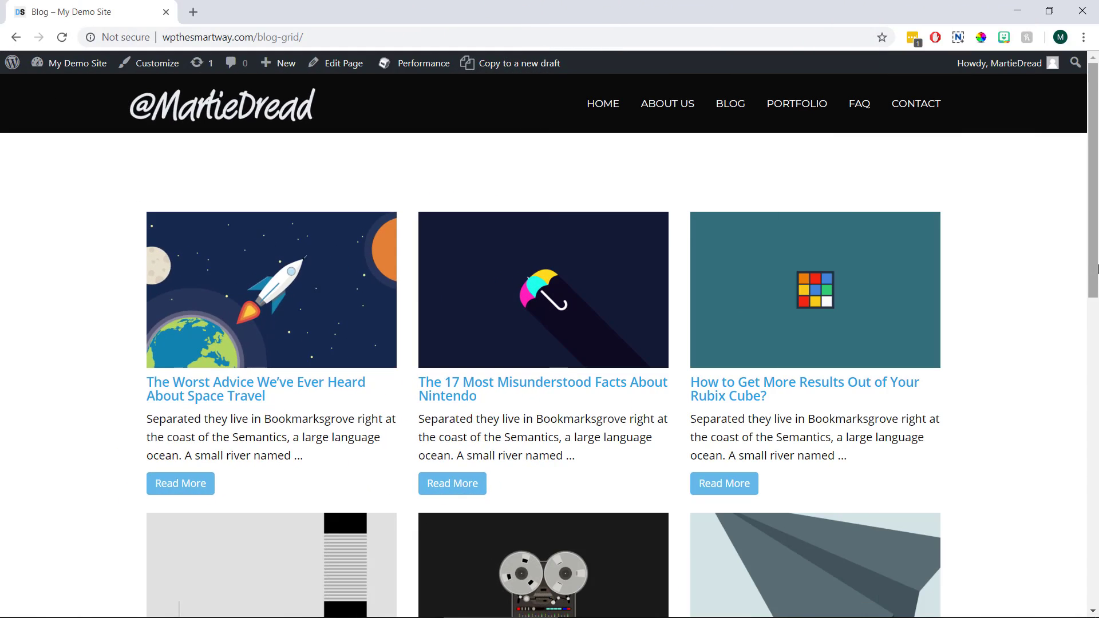
pyautogui.click(1049, 11)
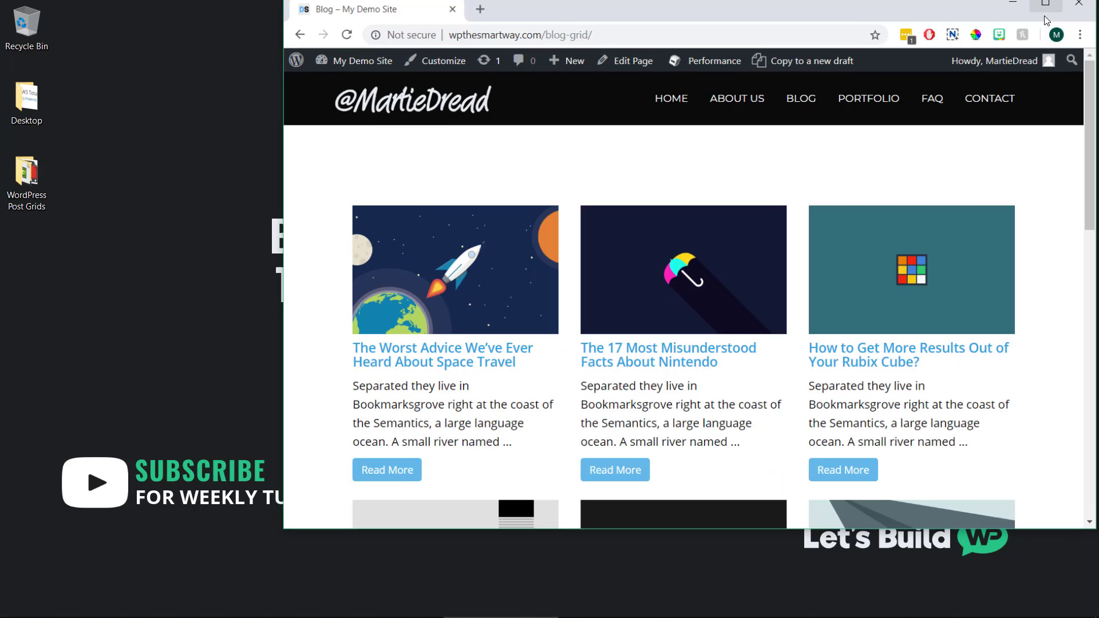
pyautogui.moveTo(300, 524); pyautogui.dragTo(463, 522)
pyautogui.scroll(-6, 515, 353)
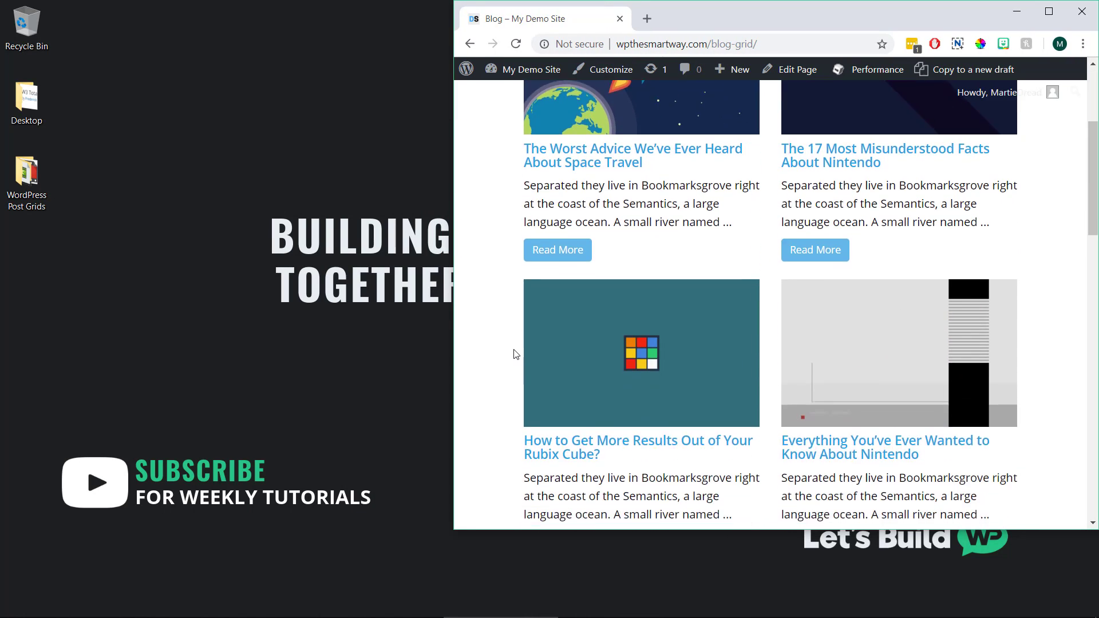
pyautogui.scroll(6, 515, 353)
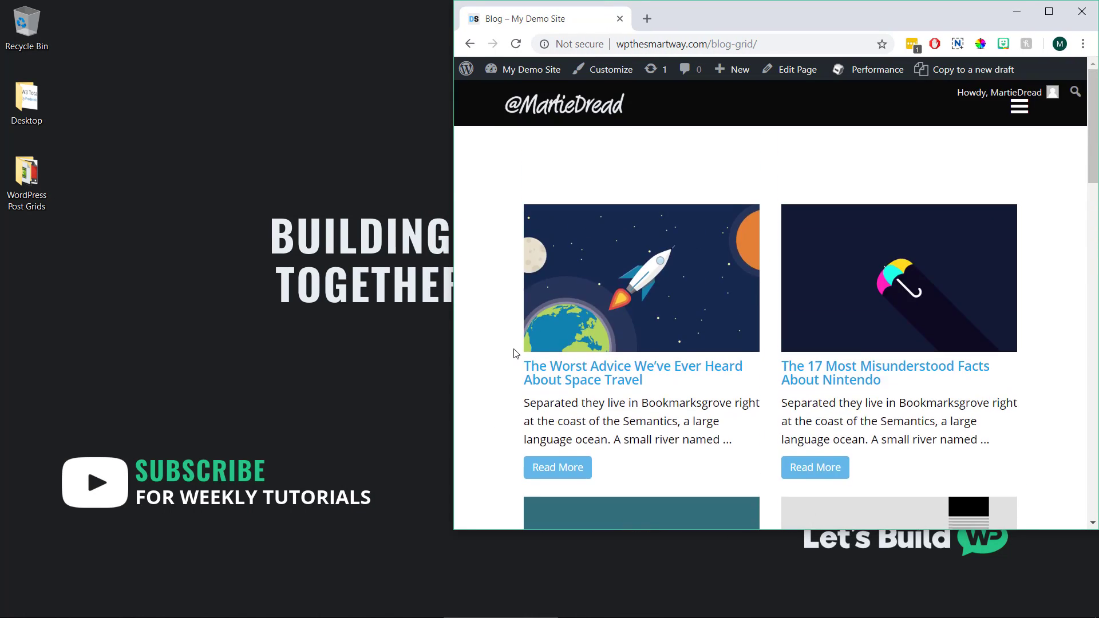
pyautogui.click(1053, 13)
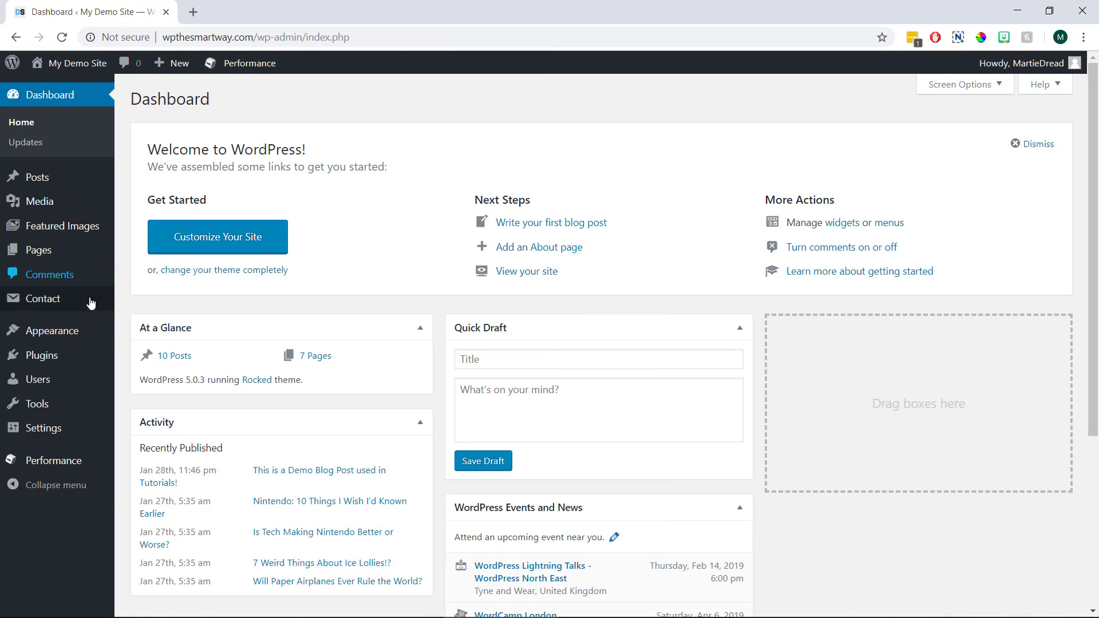
# - Search Plugins > Add New for Content Views, then install and activate it
pyautogui.moveTo(73, 344)
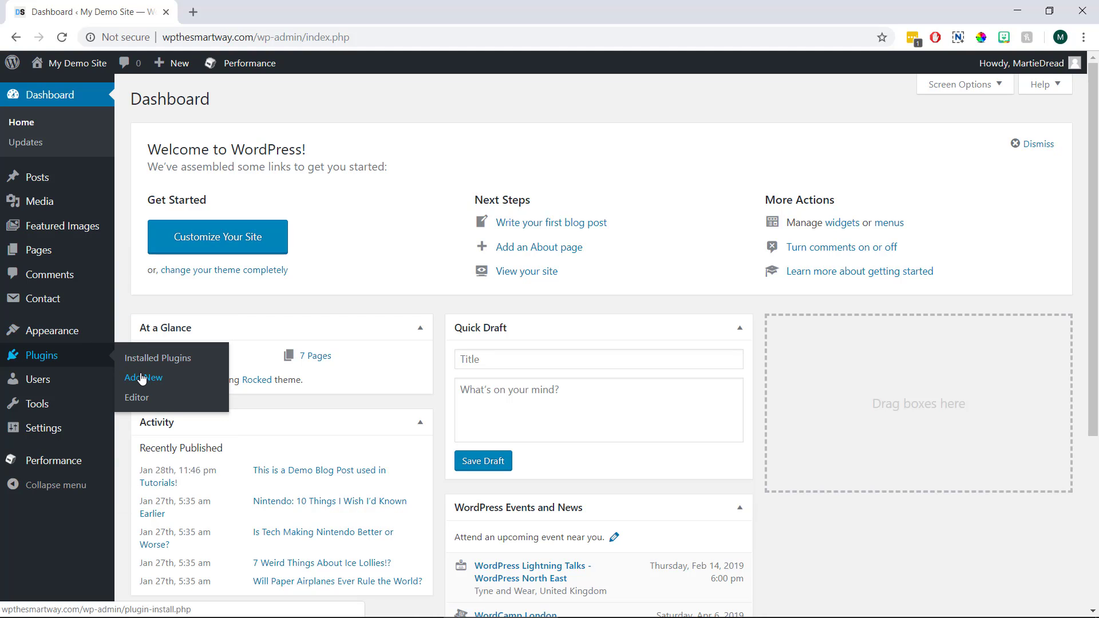
pyautogui.click(142, 378)
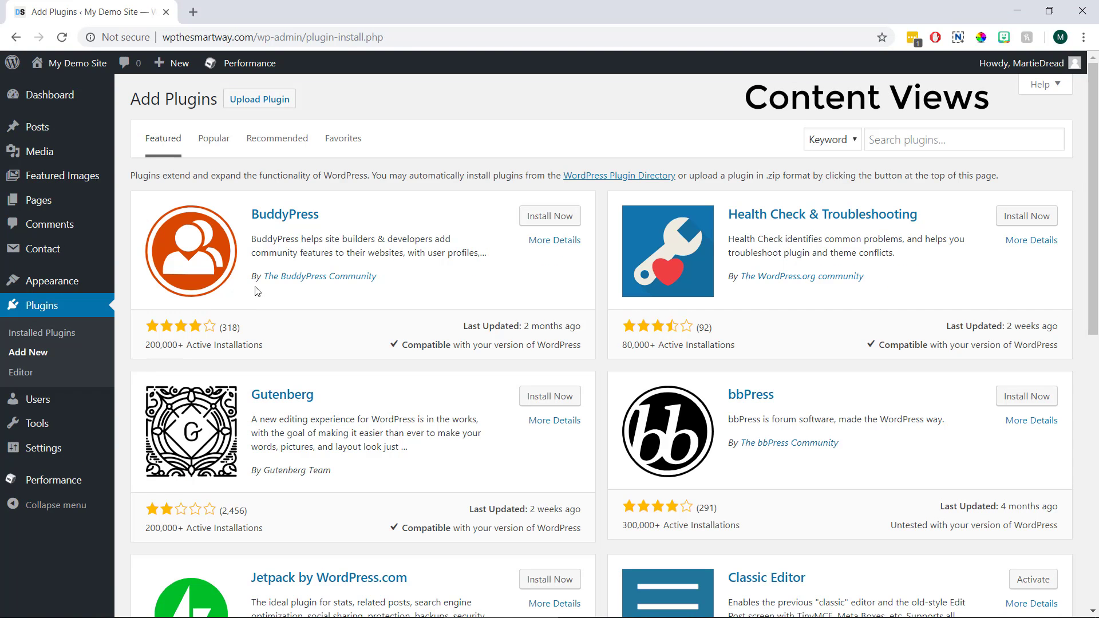
pyautogui.click(897, 137)
pyautogui.write('Content Views')
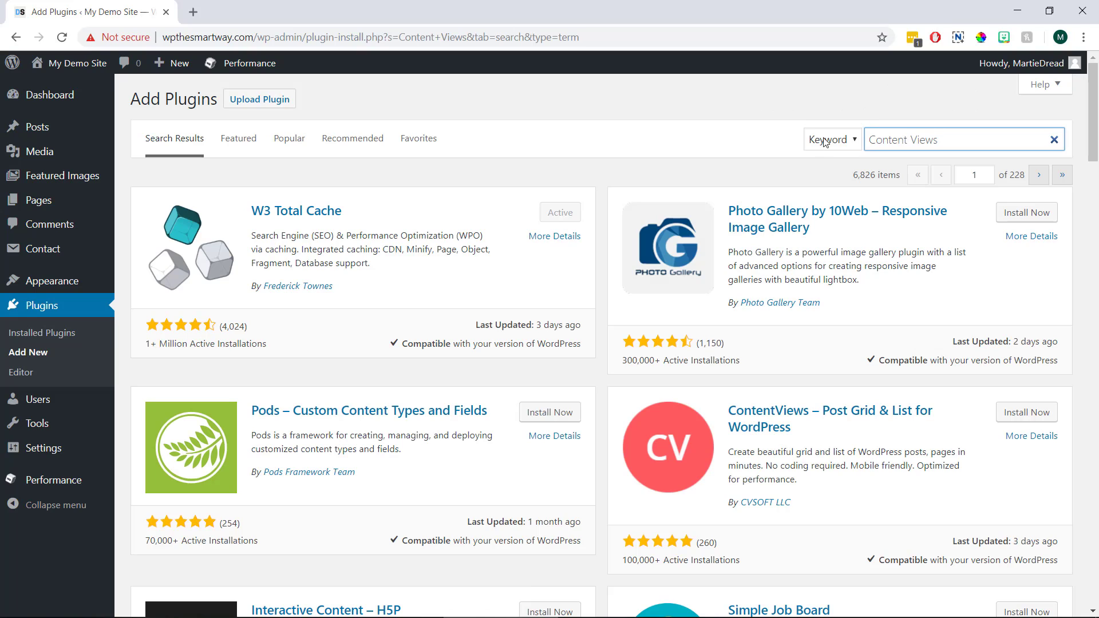
pyautogui.click(997, 411)
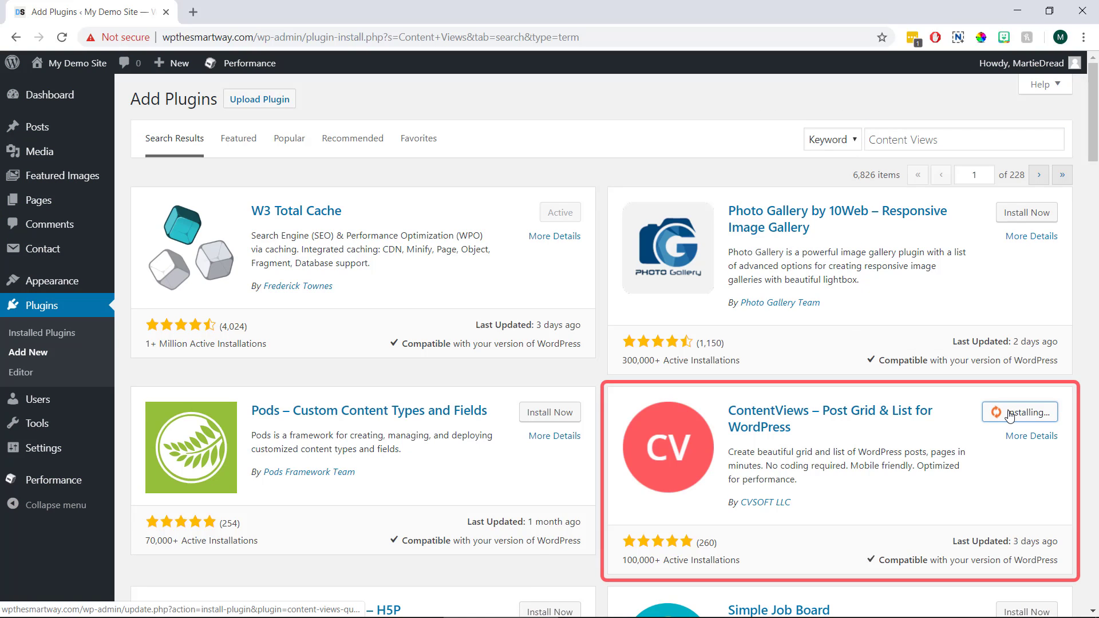
pyautogui.click(1010, 415)
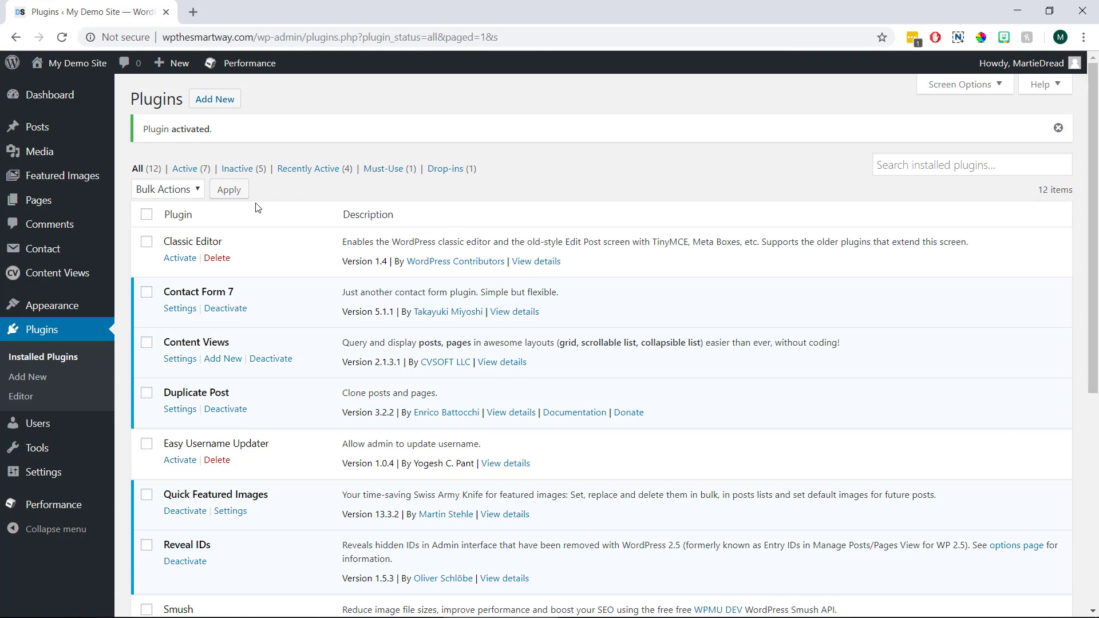
pyautogui.moveTo(90, 277)
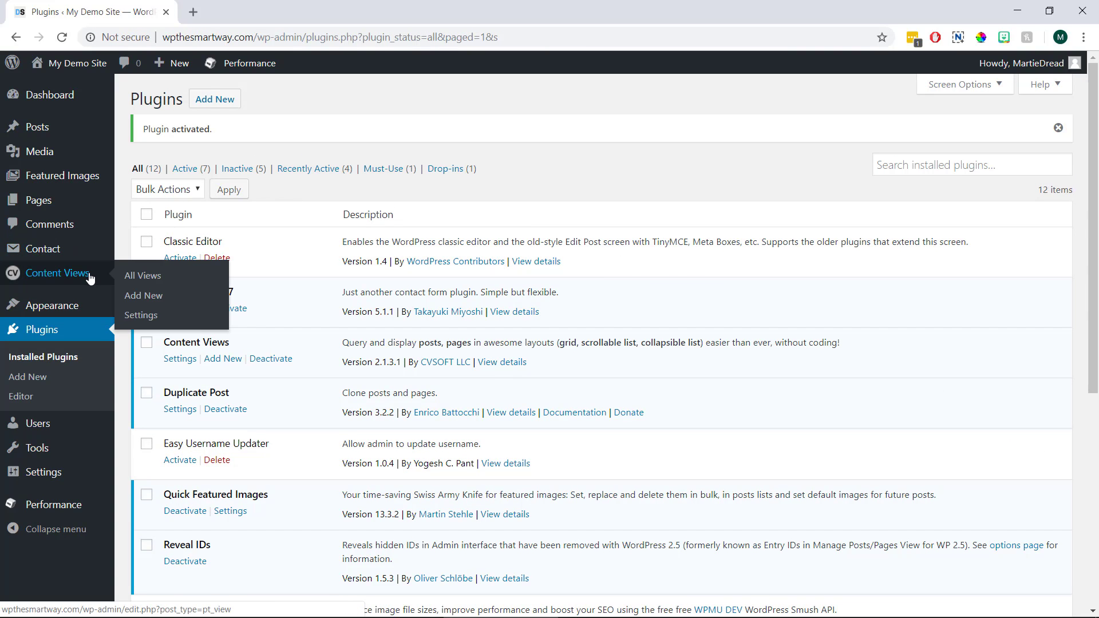
# - Add a new Content Views view titled 'Grid 1' and change its post limit from 10 to 9
pyautogui.click(147, 297)
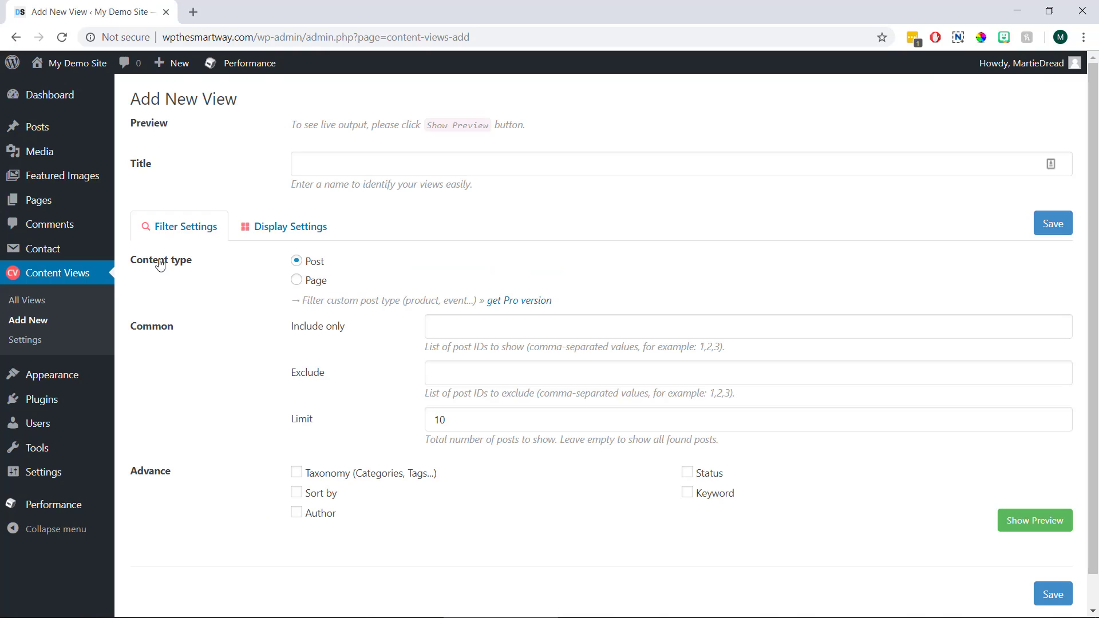
pyautogui.click(335, 166)
pyautogui.write('Grid 1')
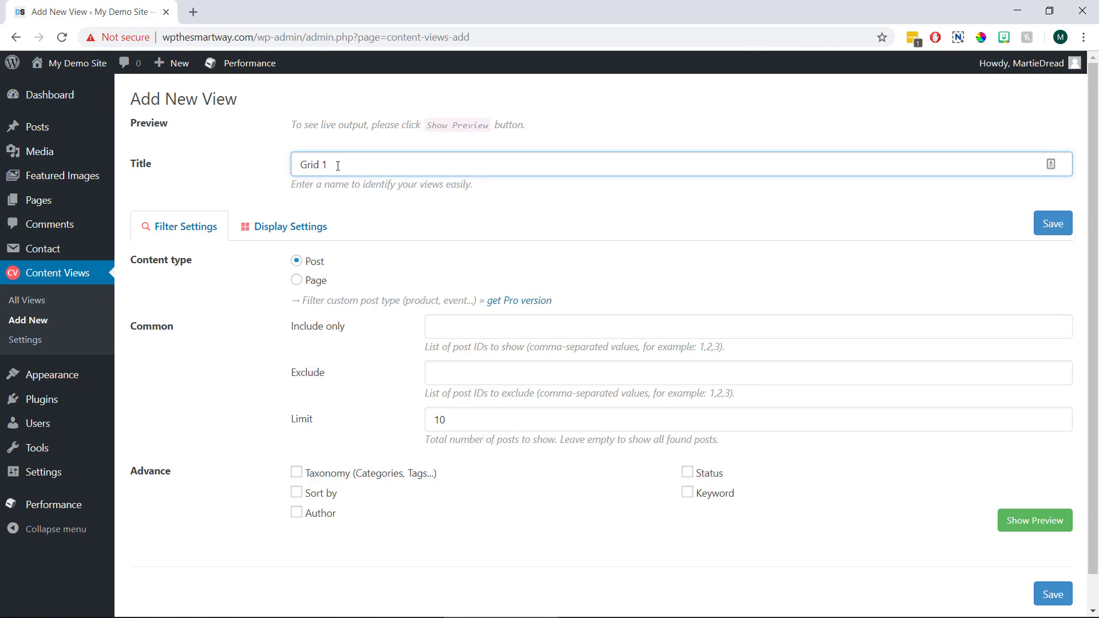
pyautogui.click(379, 209)
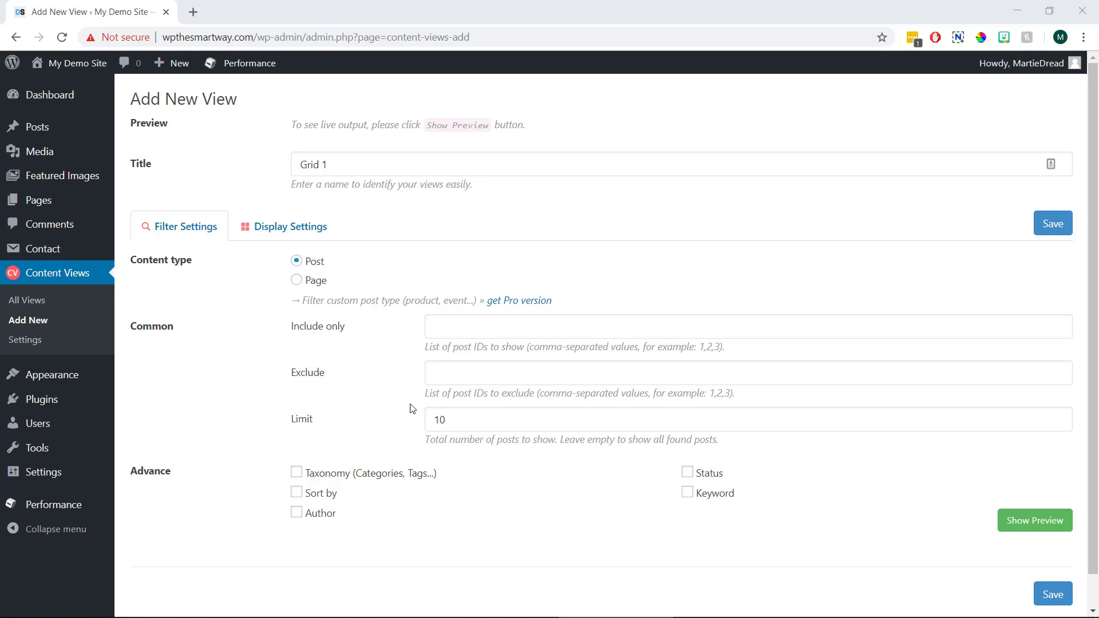
pyautogui.moveTo(462, 420); pyautogui.dragTo(422, 422)
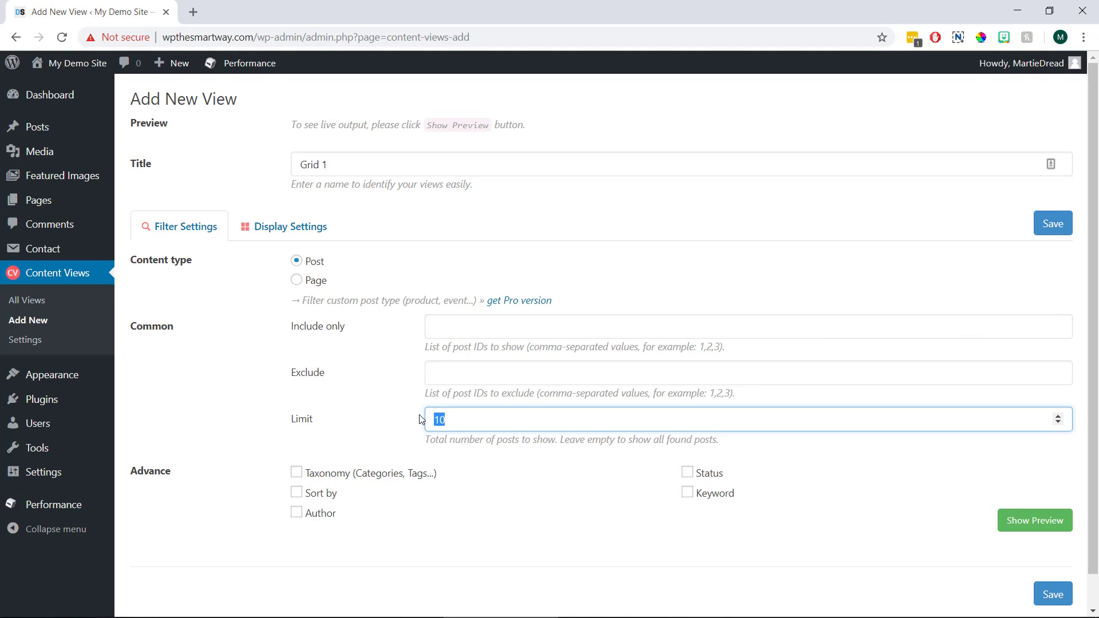
pyautogui.write('9')
# - Tick the Taxonomy, Sort by, Author, Status and Keyword checkboxes under Advance
pyautogui.scroll(-1, 414, 412)
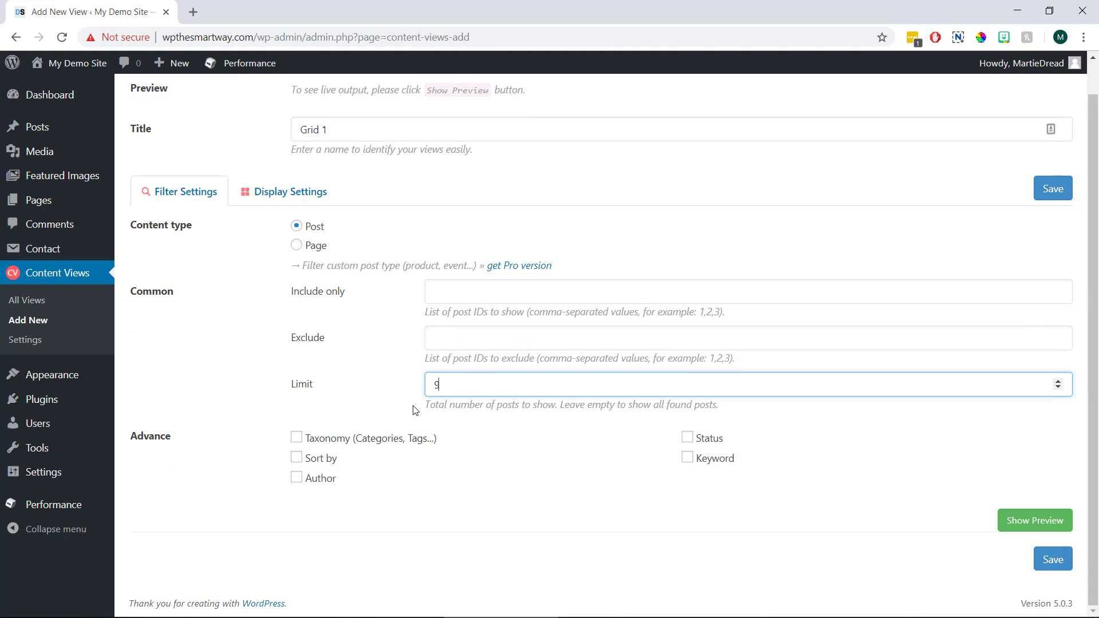
pyautogui.click(296, 437)
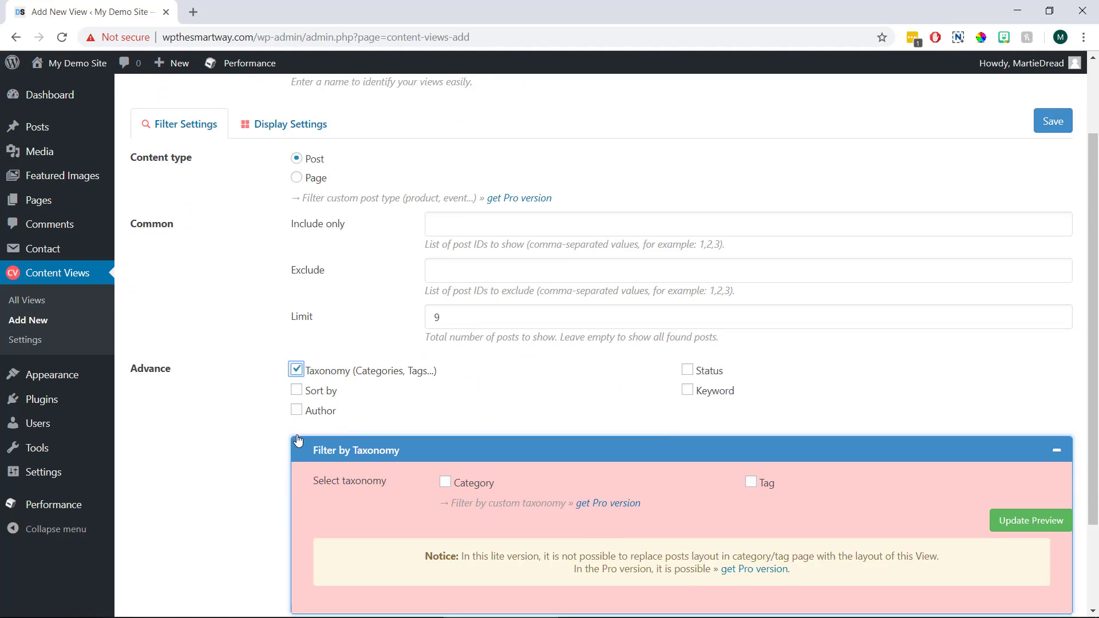
pyautogui.click(297, 270)
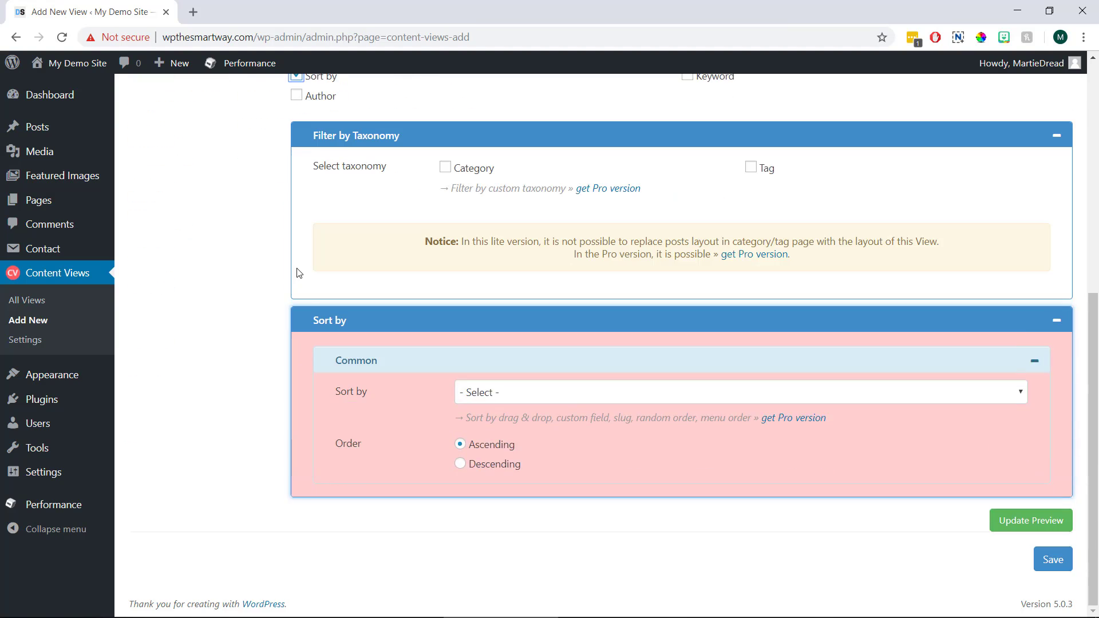
pyautogui.scroll(3, 297, 273)
pyautogui.click(296, 239)
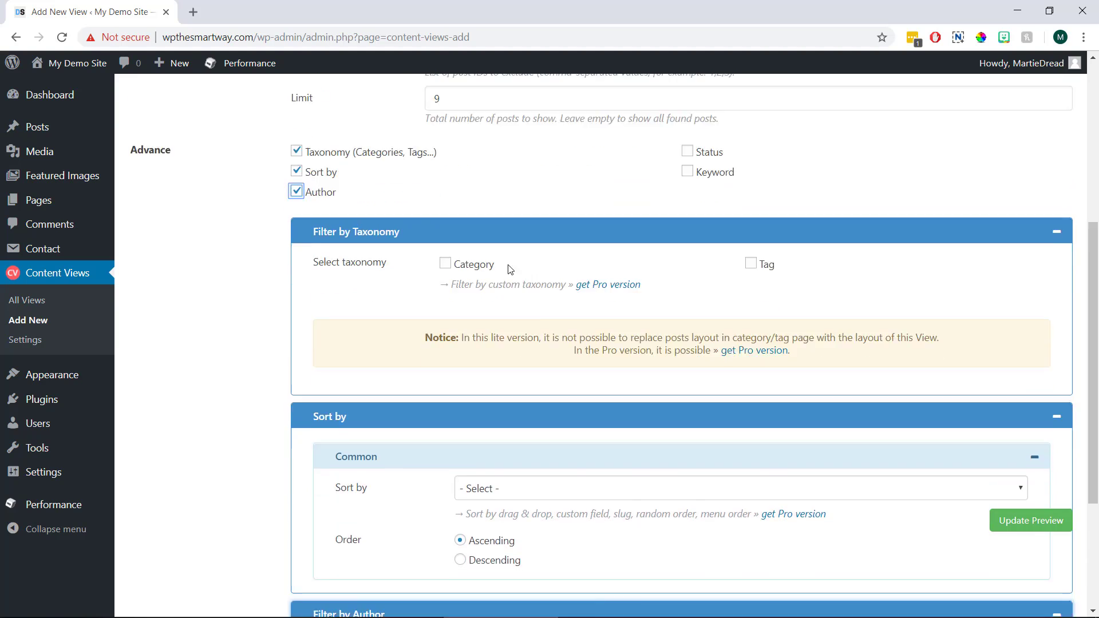
pyautogui.scroll(-3, 645, 255)
pyautogui.scroll(4, 662, 216)
pyautogui.click(684, 163)
pyautogui.scroll(-5, 681, 174)
pyautogui.scroll(4, 682, 180)
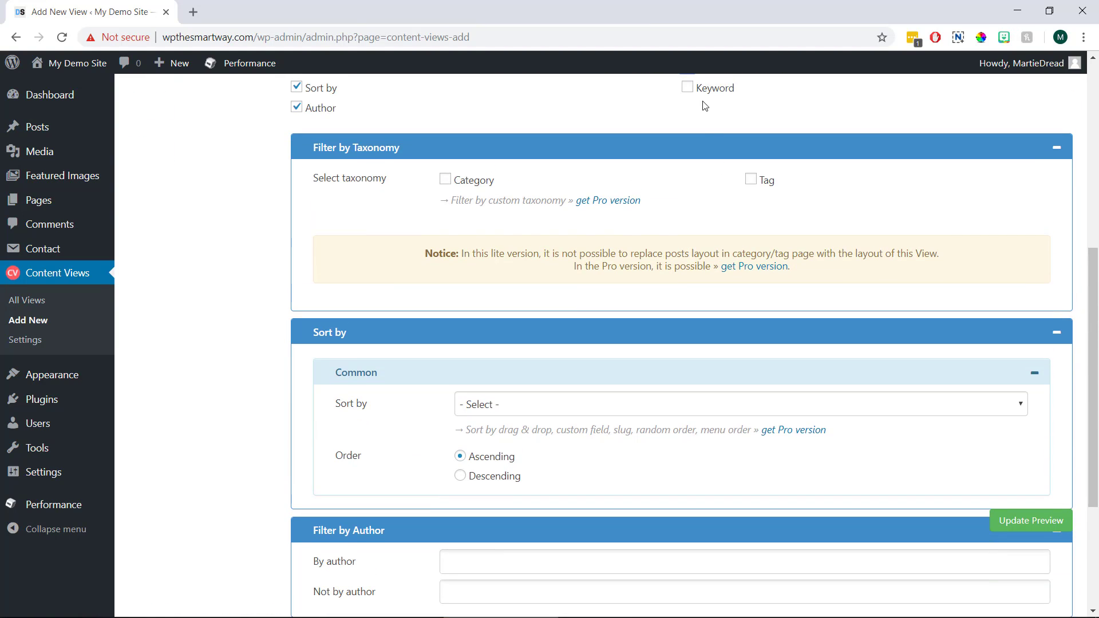
pyautogui.click(686, 87)
pyautogui.scroll(-5, 434, 216)
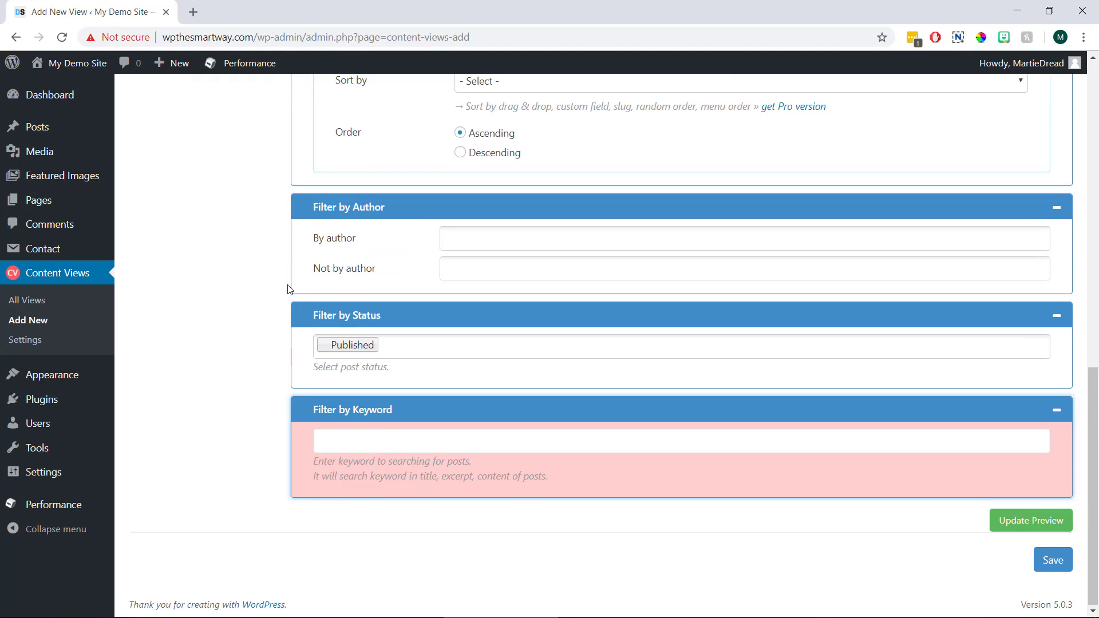
pyautogui.scroll(5, 288, 284)
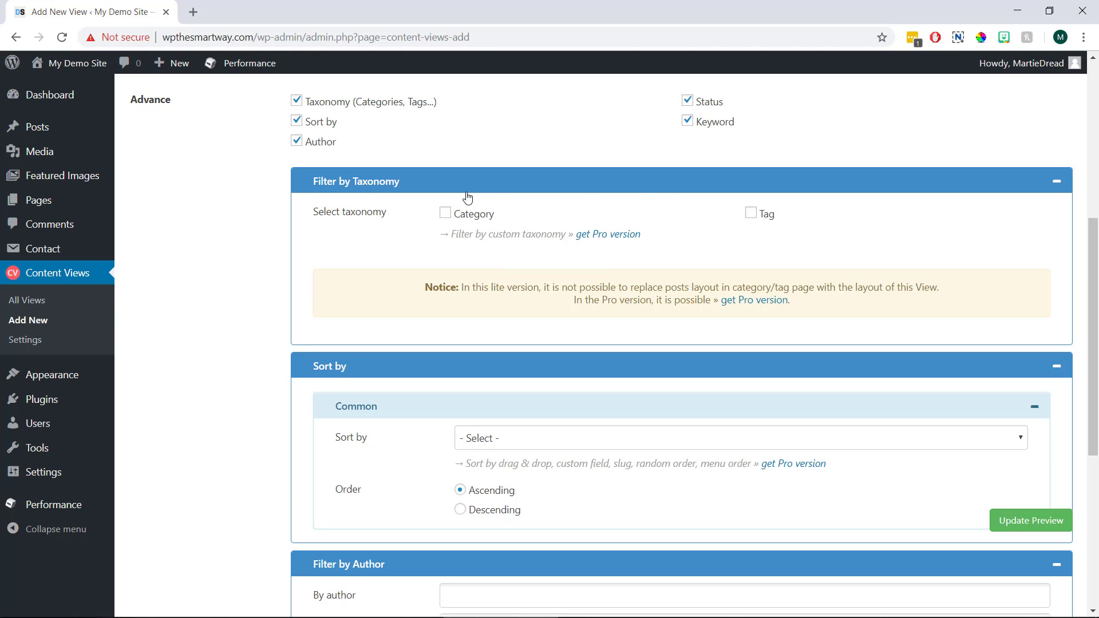
# - Filter by Category with terms Nintendo, Retro Gaming and Weird Facts, keeping operator IN
pyautogui.click(445, 213)
pyautogui.scroll(-3, 424, 212)
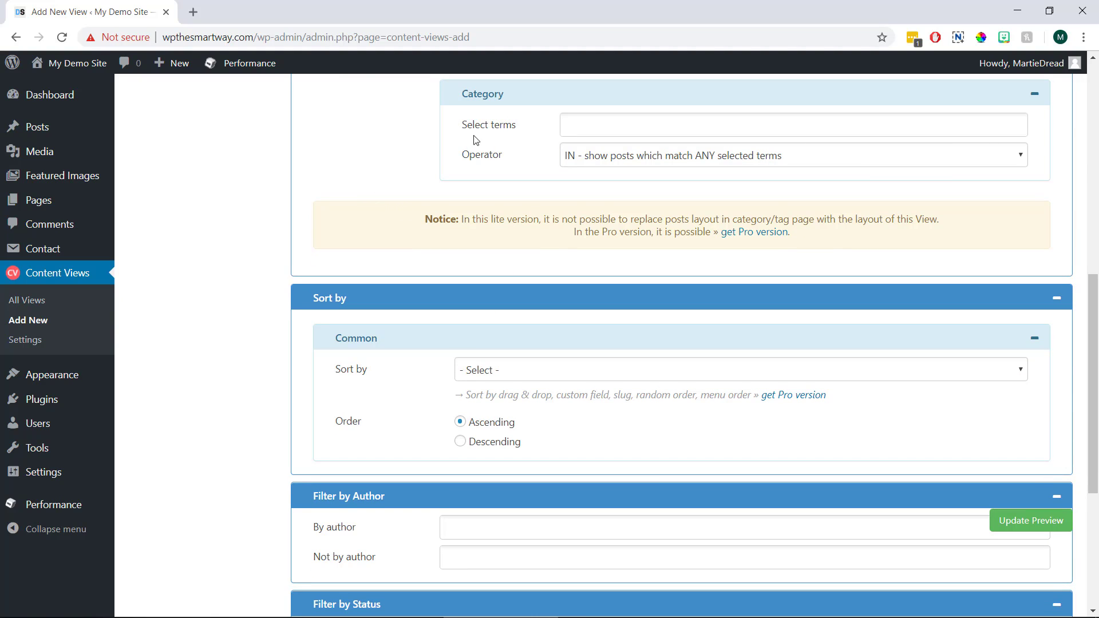
pyautogui.click(581, 125)
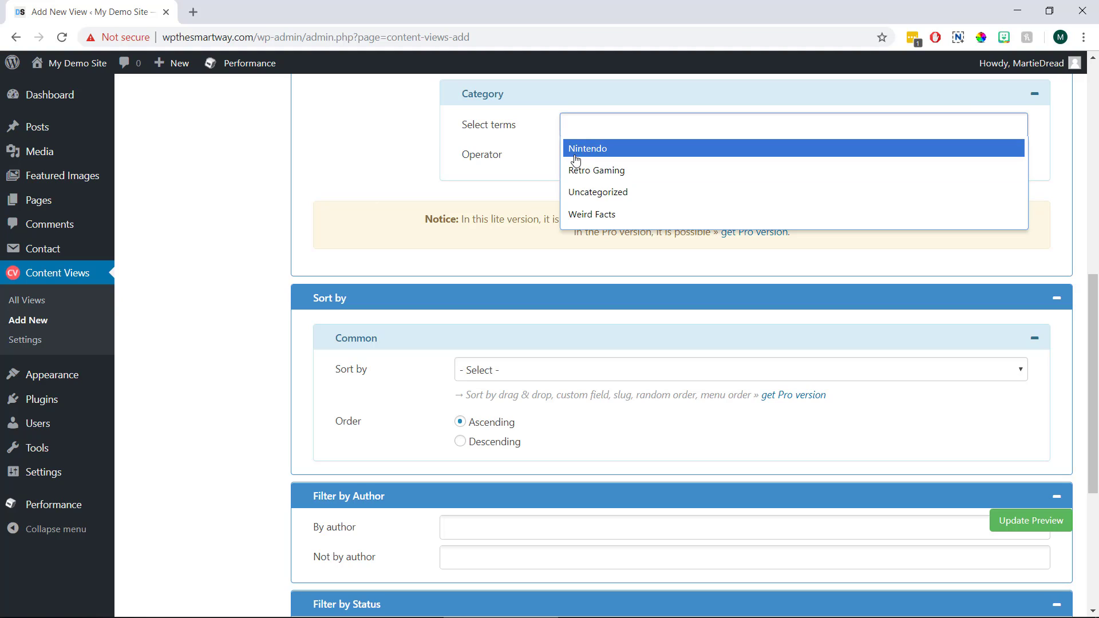
pyautogui.click(583, 150)
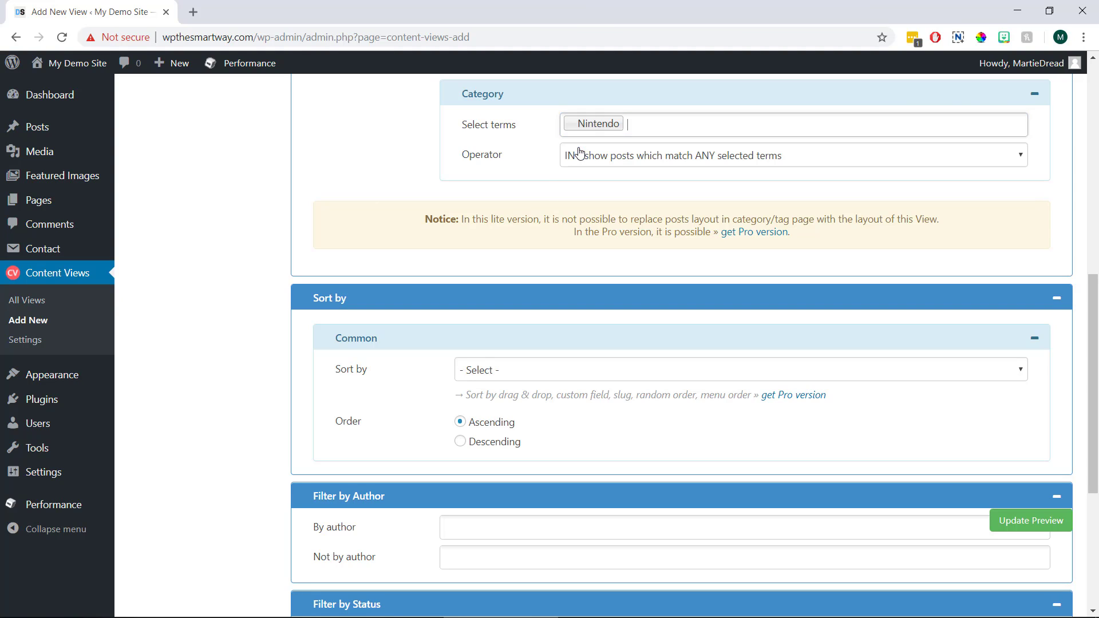
pyautogui.click(641, 124)
pyautogui.click(629, 148)
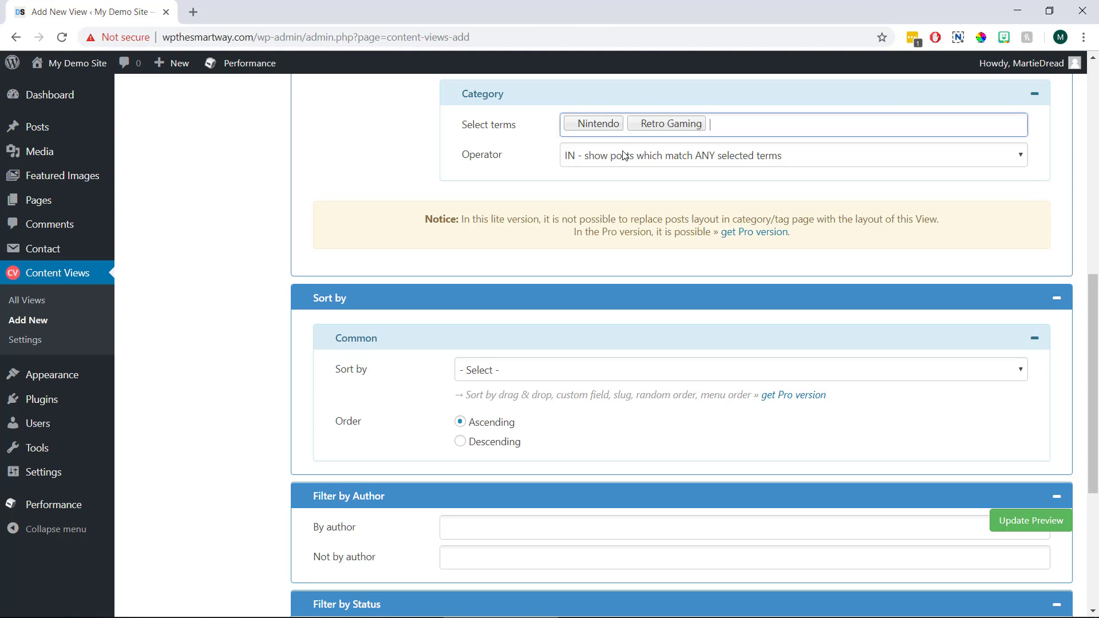
pyautogui.click(723, 123)
pyautogui.click(637, 171)
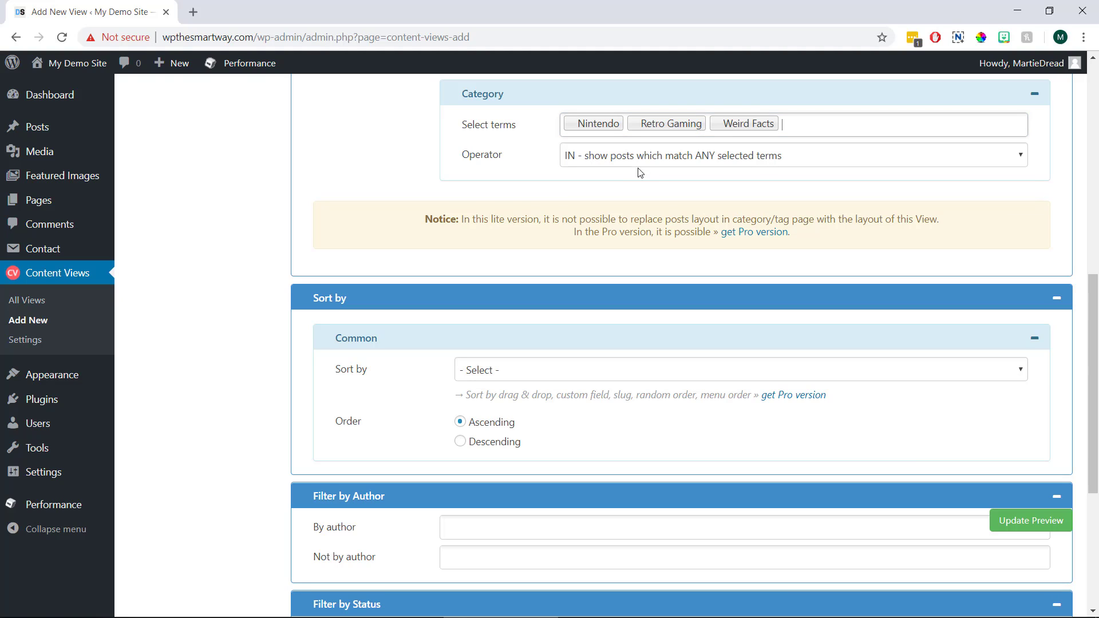
pyautogui.click(628, 156)
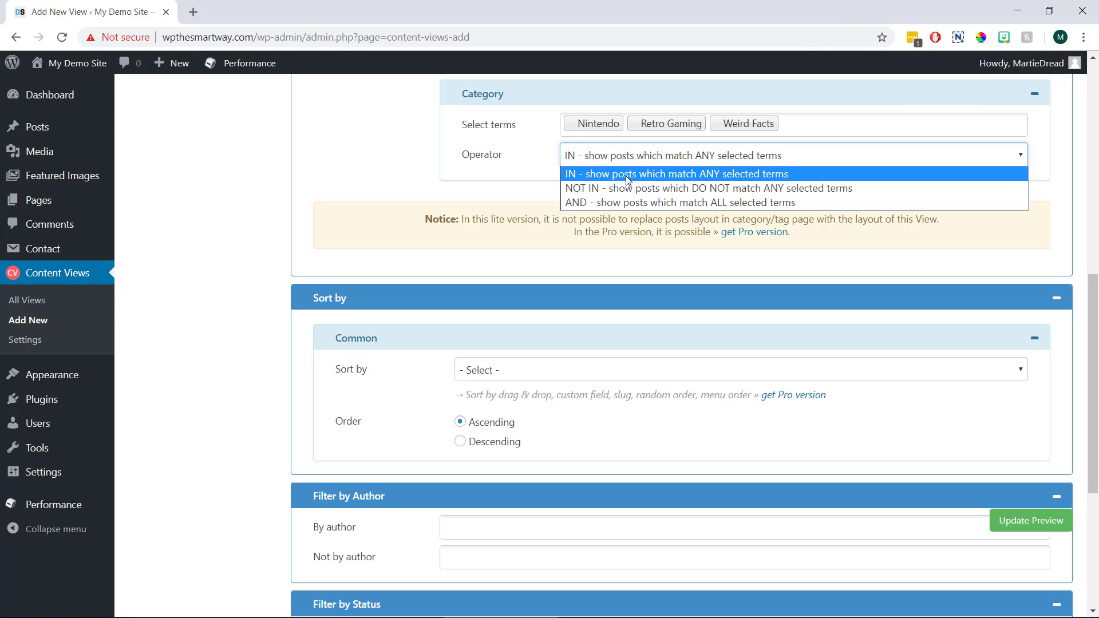
pyautogui.click(628, 175)
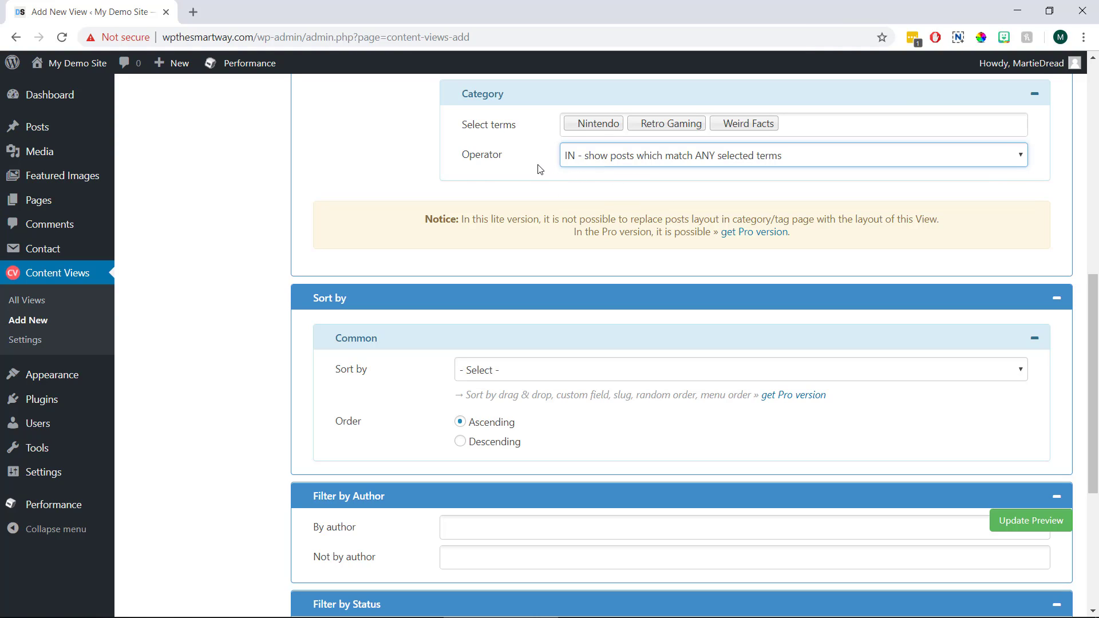
# - Sort by Published date in Ascending order and leave the keyword filter empty
pyautogui.scroll(-3, 538, 169)
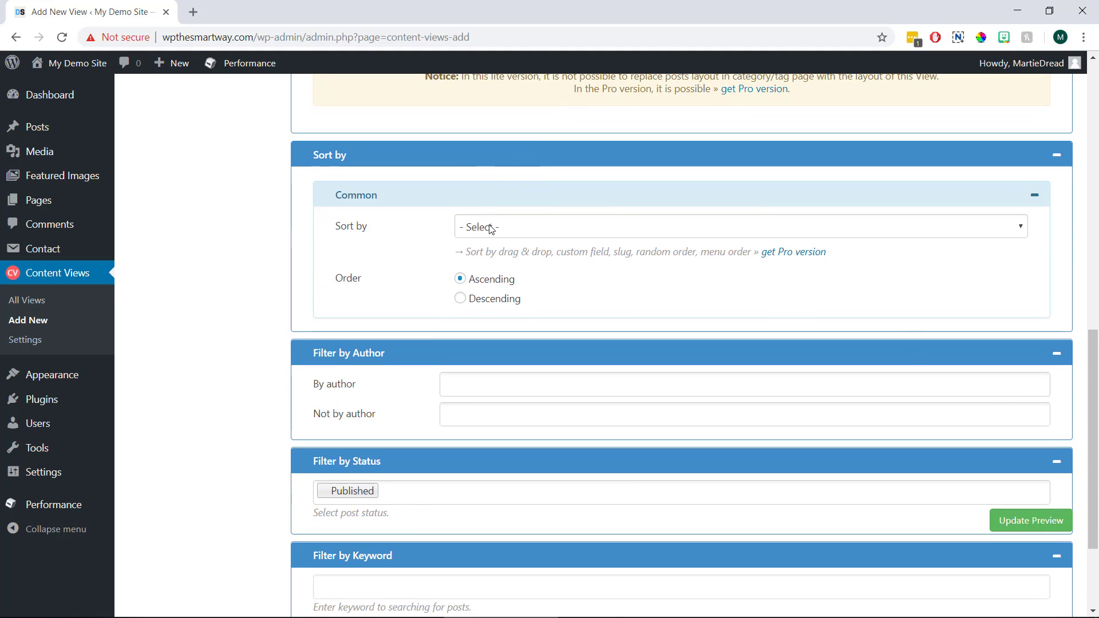
pyautogui.click(535, 233)
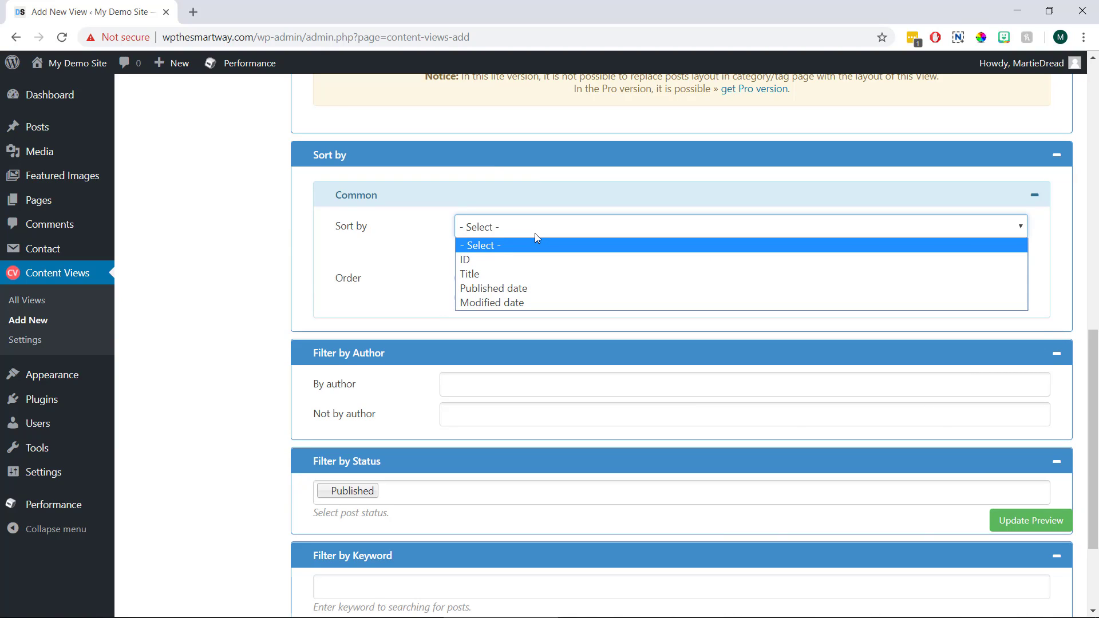
pyautogui.click(545, 288)
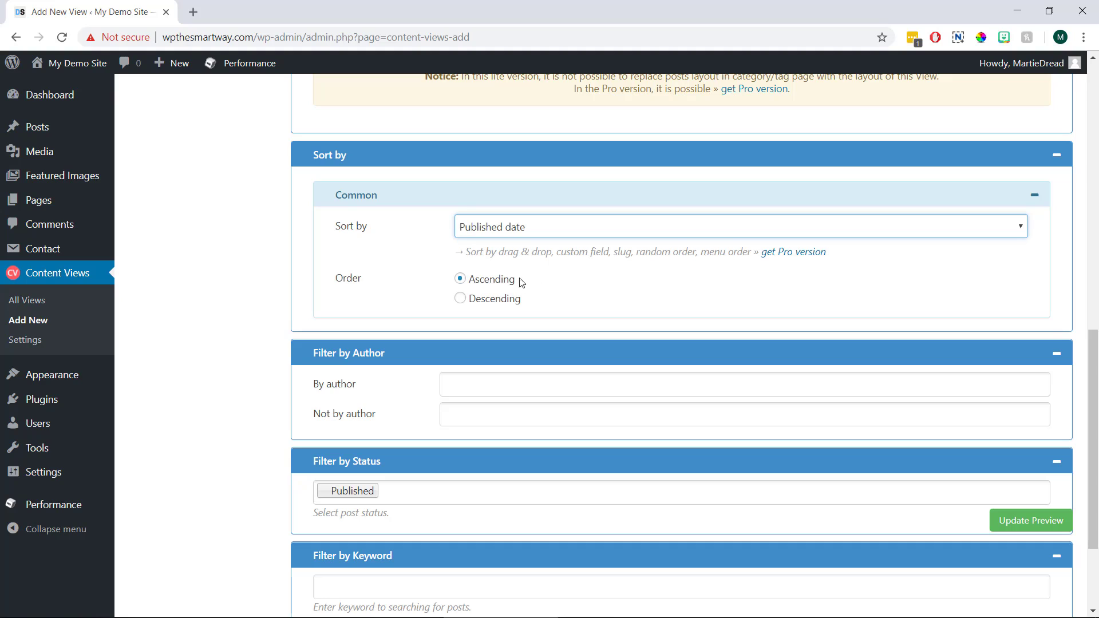
pyautogui.click(460, 298)
pyautogui.click(461, 280)
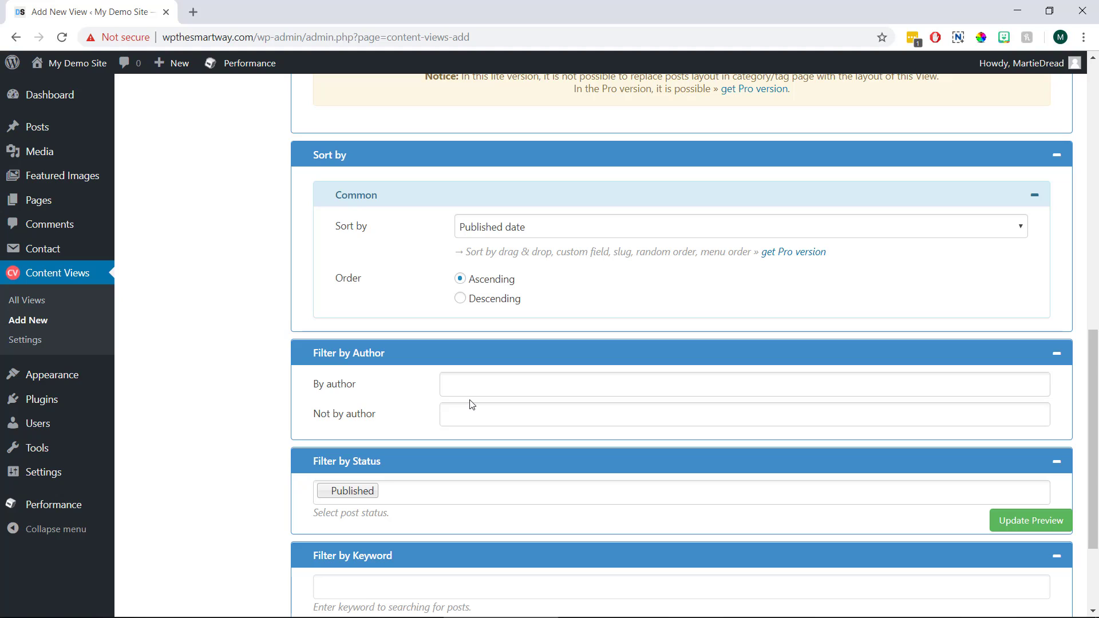
pyautogui.scroll(-3, 471, 405)
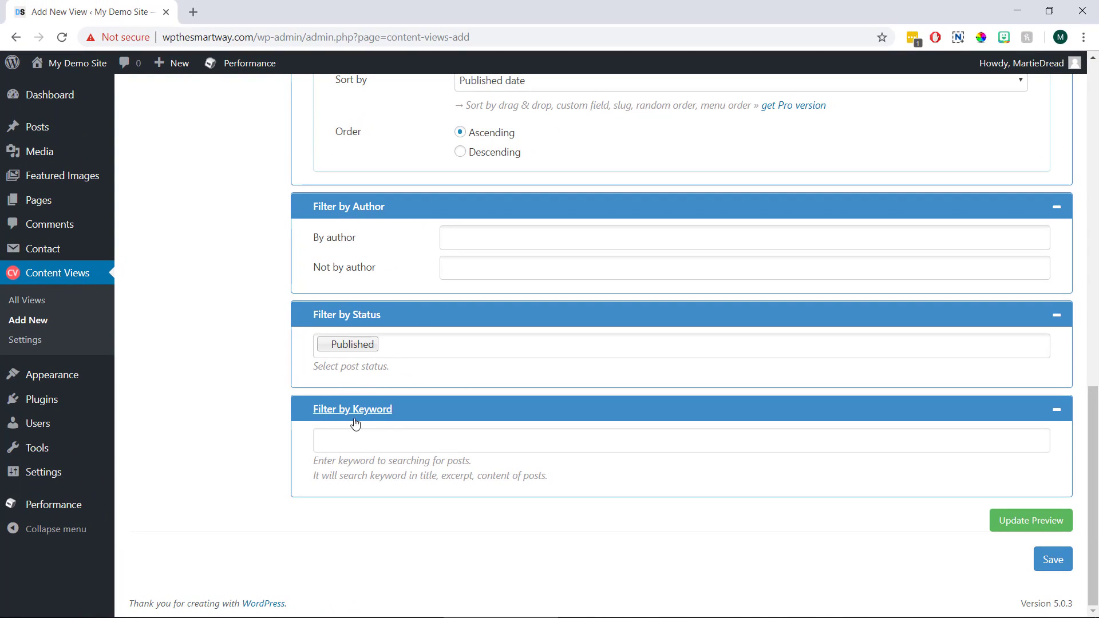
pyautogui.click(389, 444)
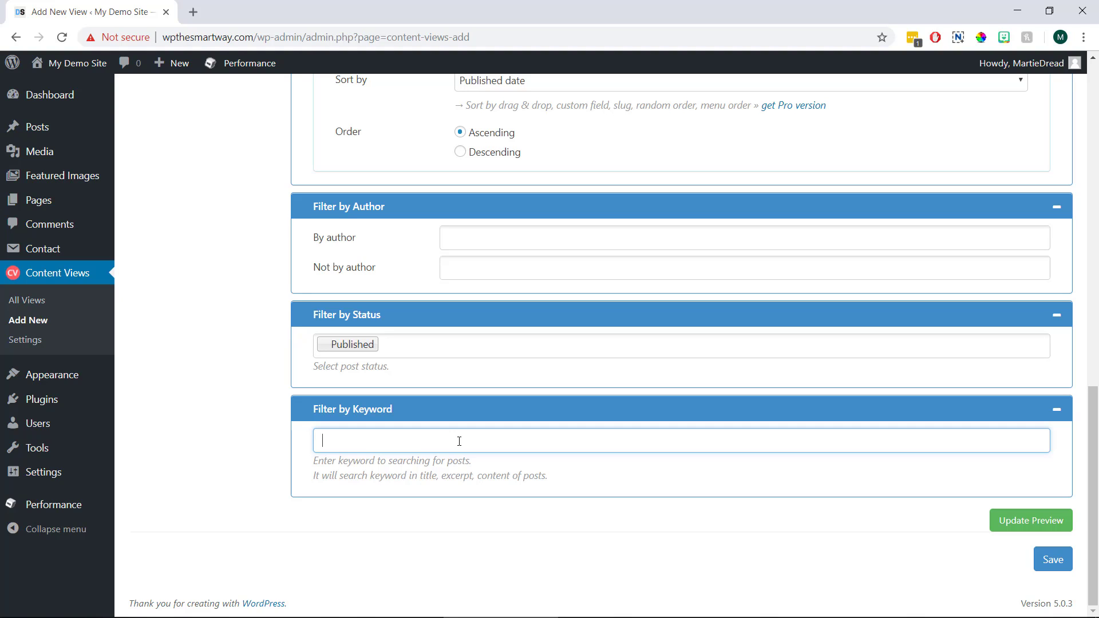
pyautogui.click(629, 471)
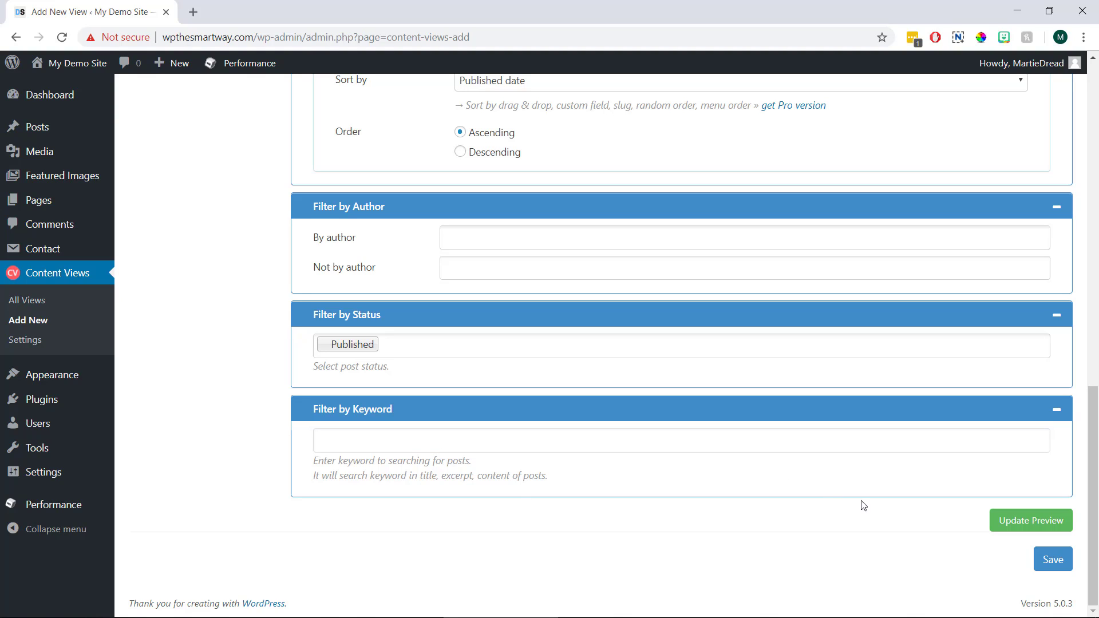
# - Save Grid 1, then set its display layout to Grid with 3 items per row
pyautogui.click(1051, 559)
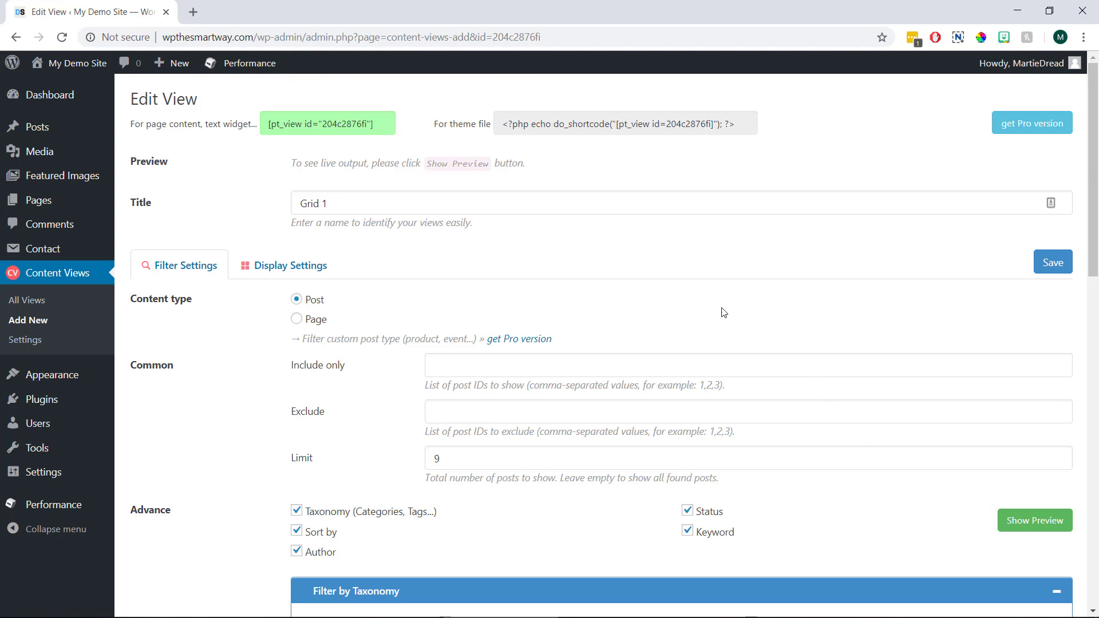
pyautogui.click(266, 279)
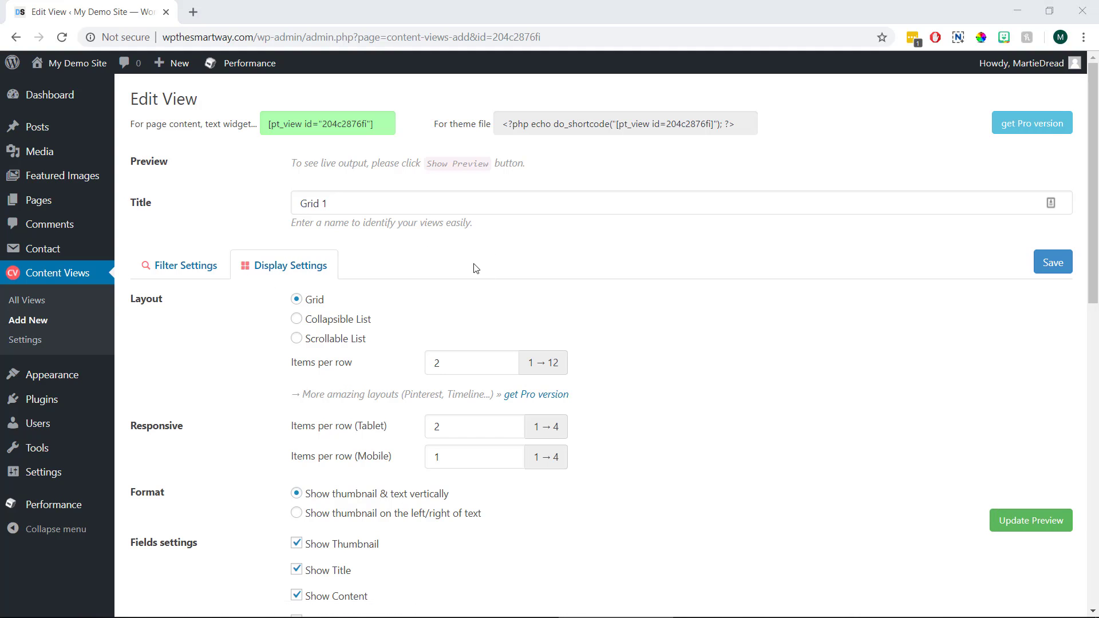
pyautogui.click(297, 319)
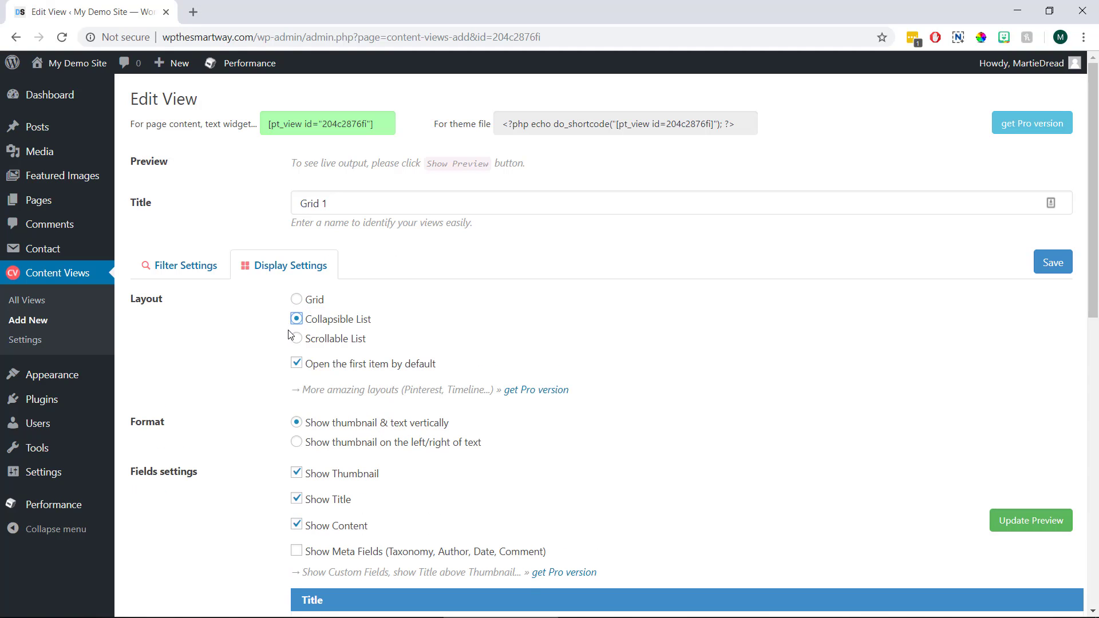
pyautogui.click(296, 339)
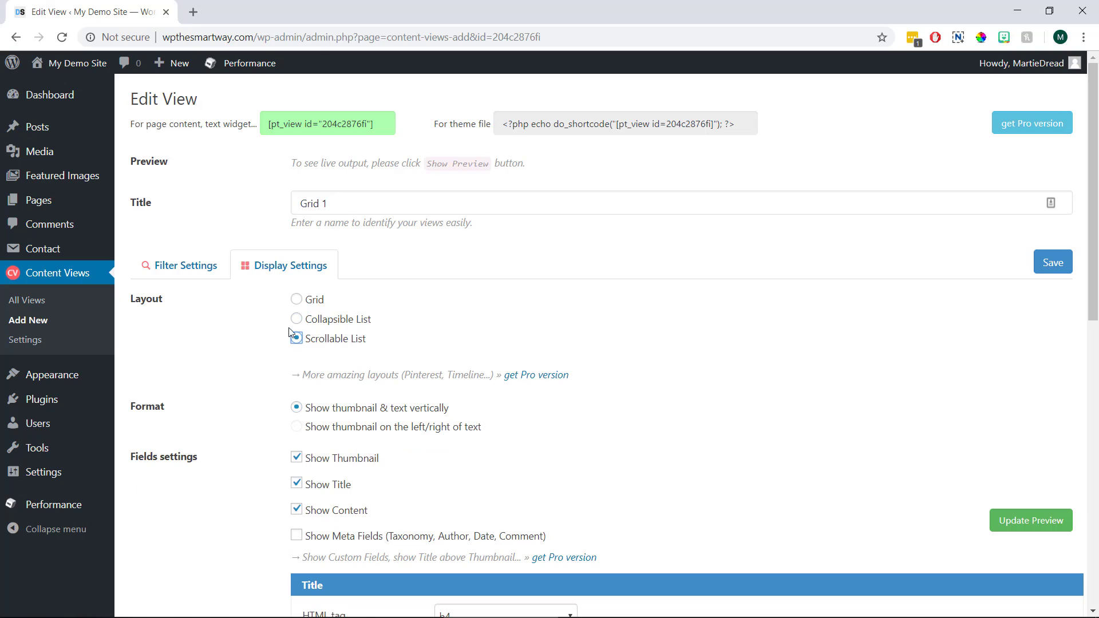
pyautogui.click(297, 300)
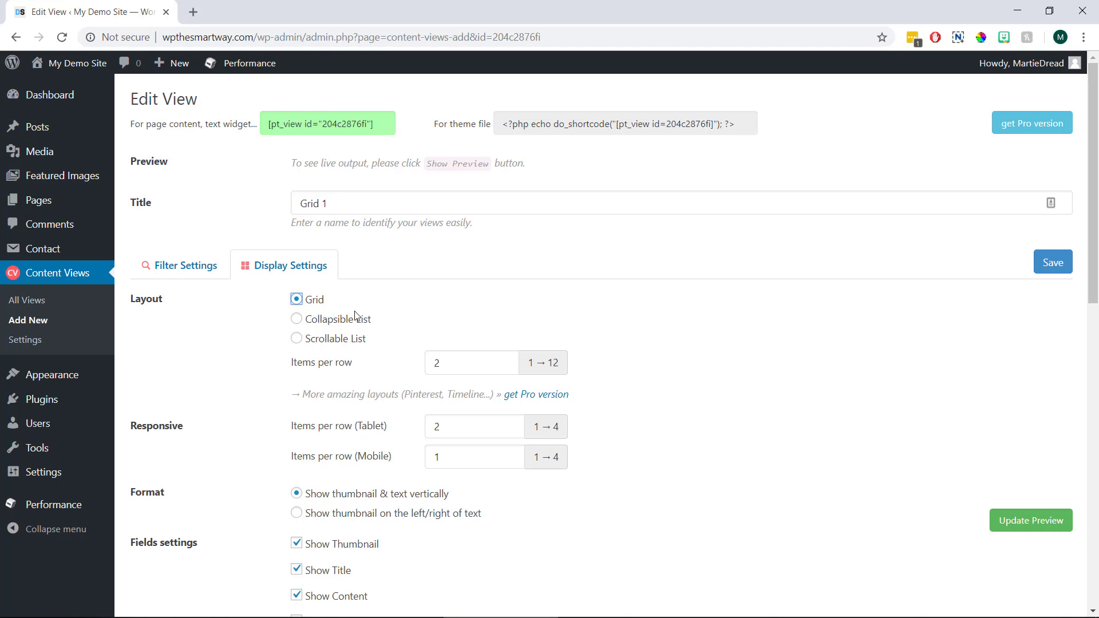
pyautogui.click(413, 291)
pyautogui.moveTo(501, 358); pyautogui.dragTo(413, 366)
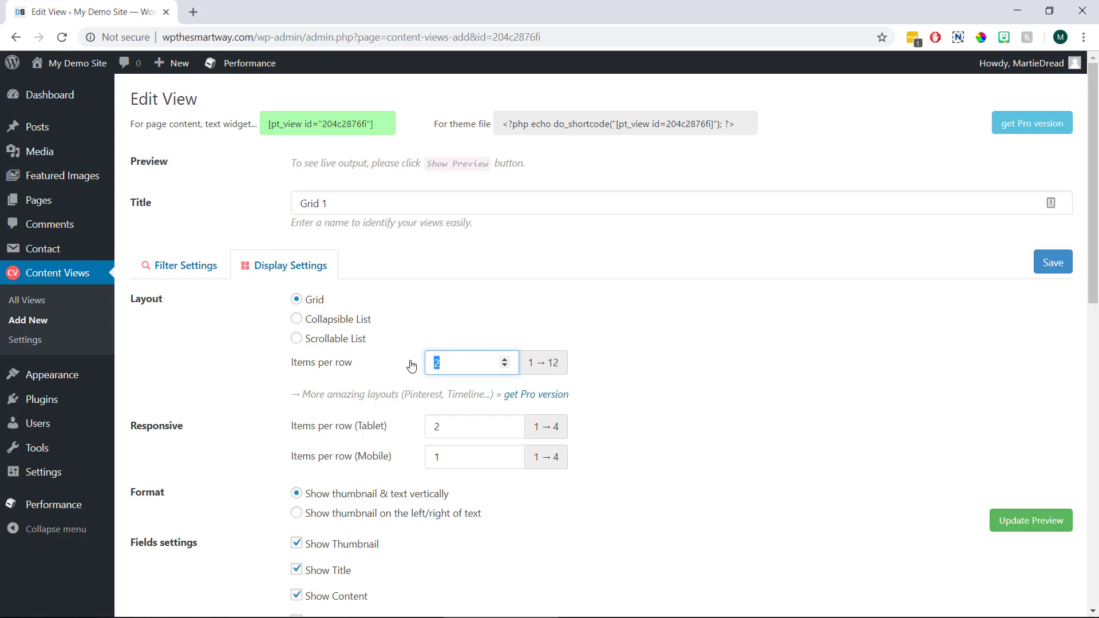
pyautogui.write('3')
pyautogui.click(406, 362)
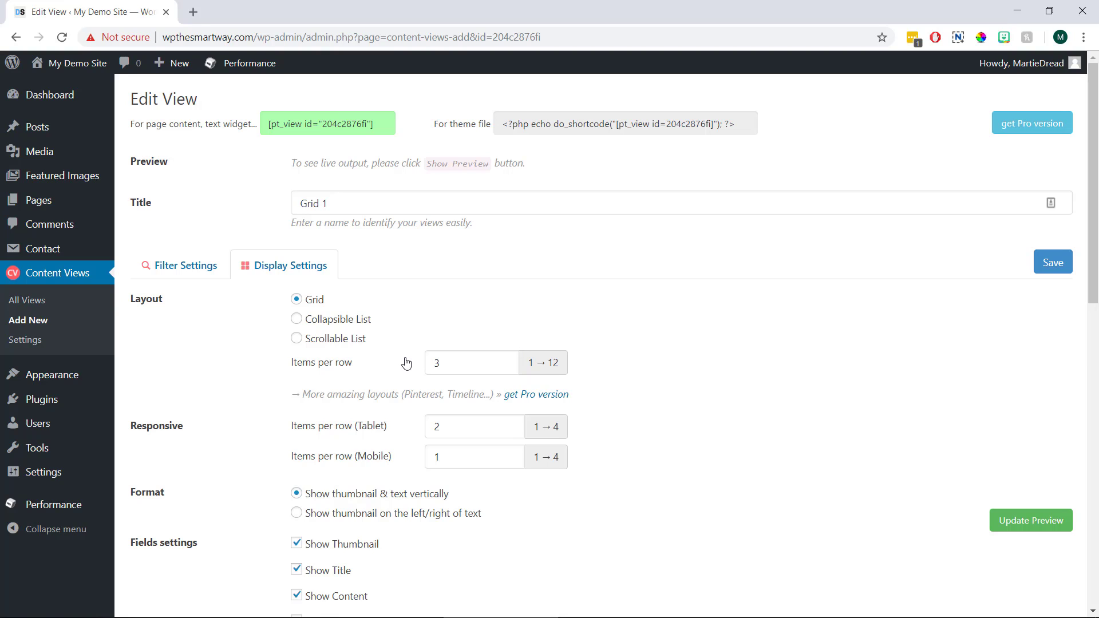
# - Uncheck Show Content in Fields settings so only Thumbnail and Title remain
pyautogui.scroll(-3, 405, 363)
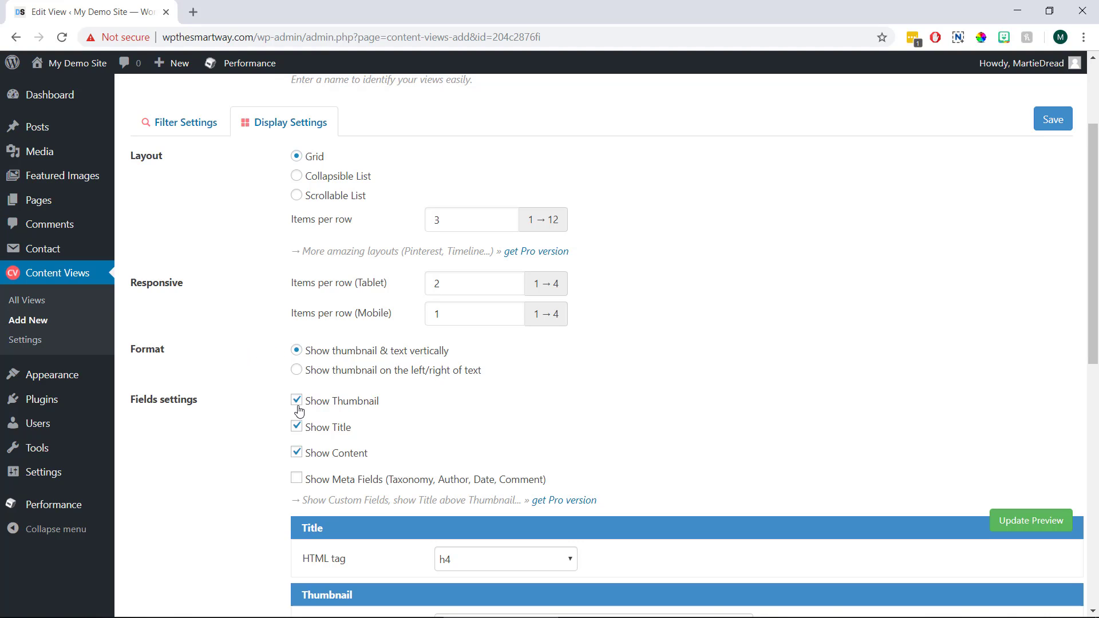
pyautogui.click(295, 454)
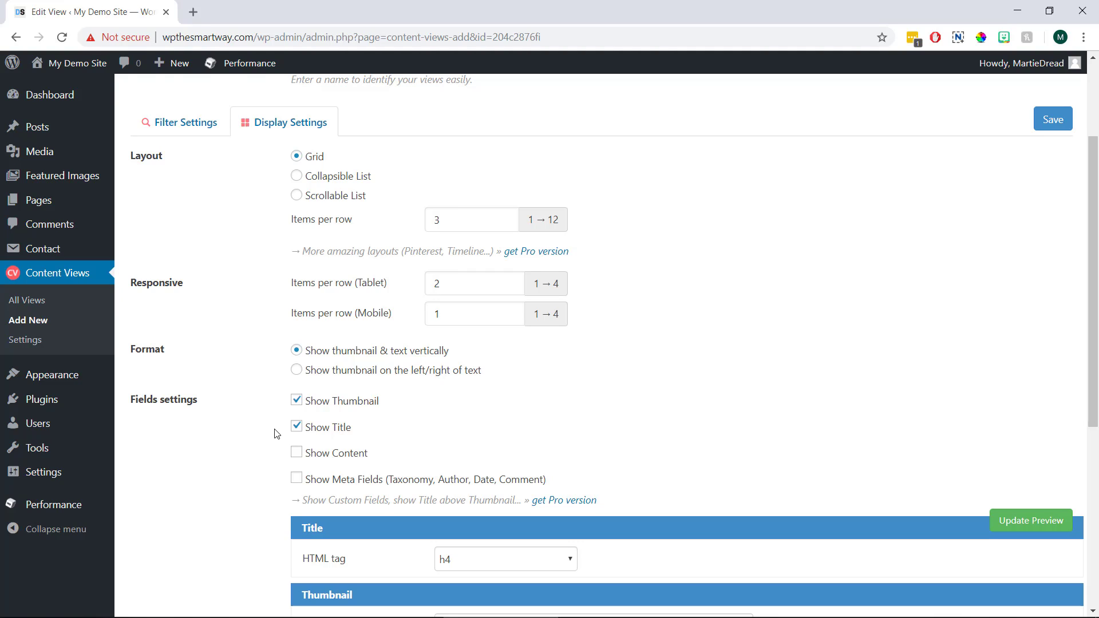
pyautogui.scroll(-4, 277, 434)
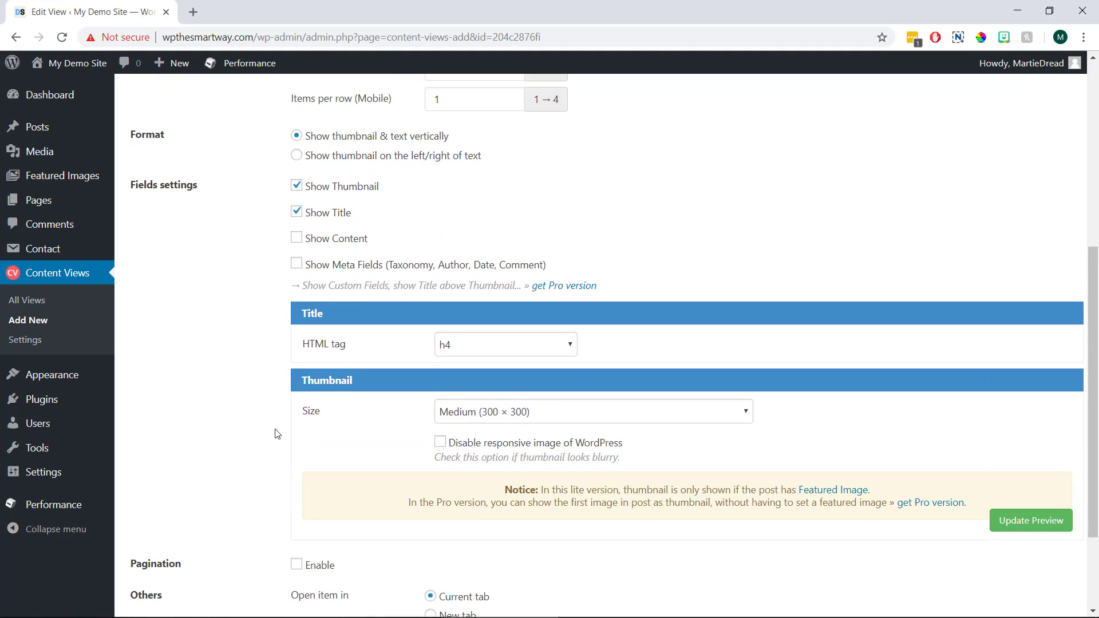
pyautogui.click(479, 355)
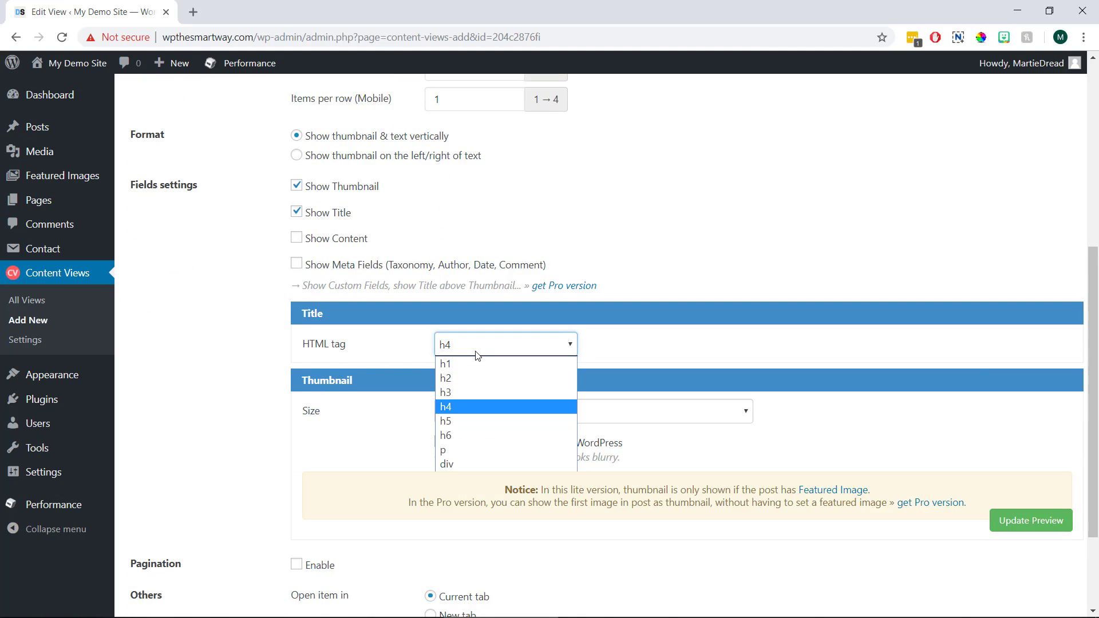
pyautogui.click(468, 406)
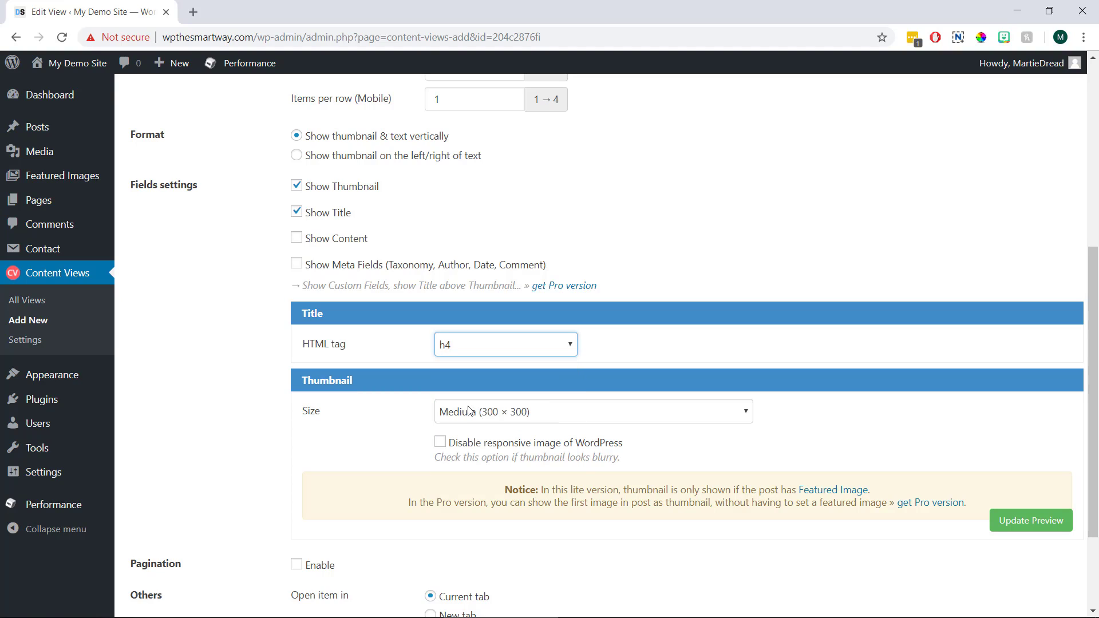
pyautogui.click(397, 353)
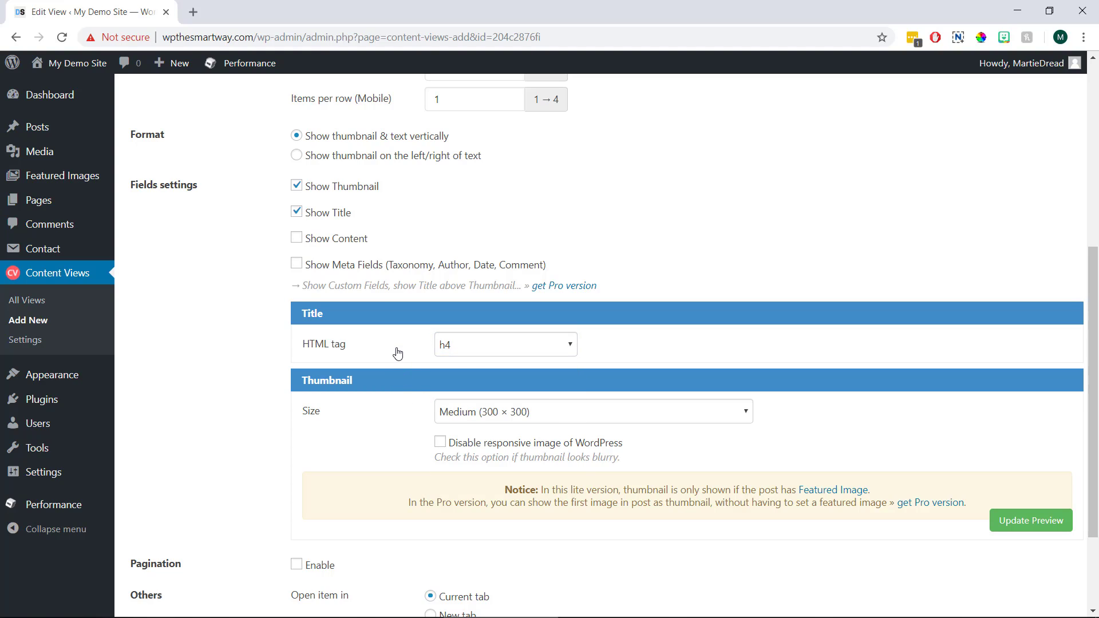
pyautogui.scroll(-3, 398, 352)
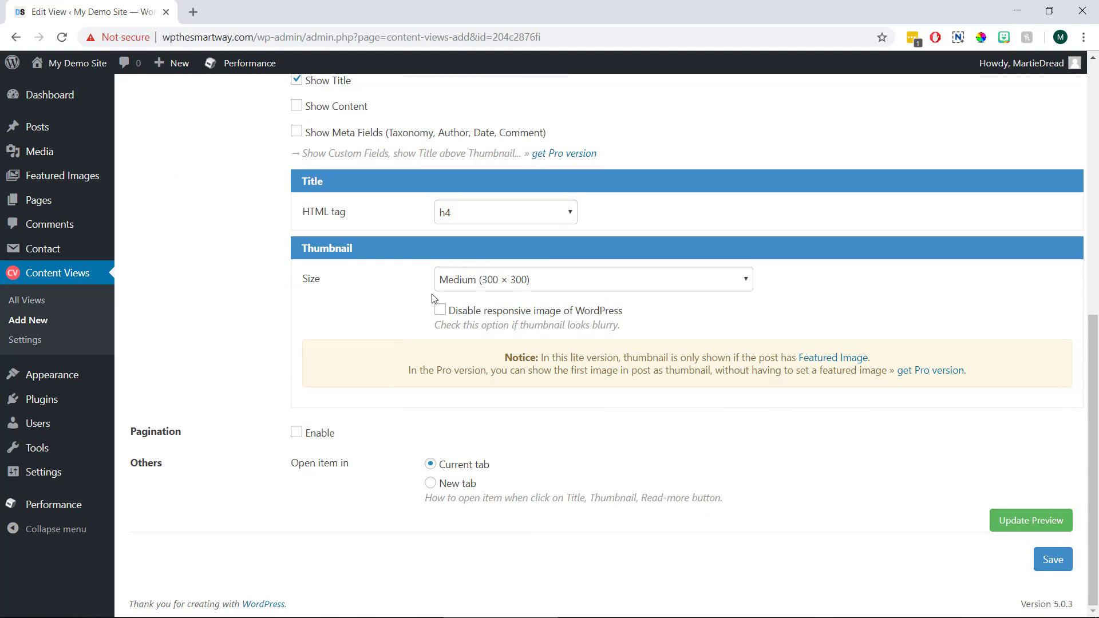
pyautogui.click(528, 285)
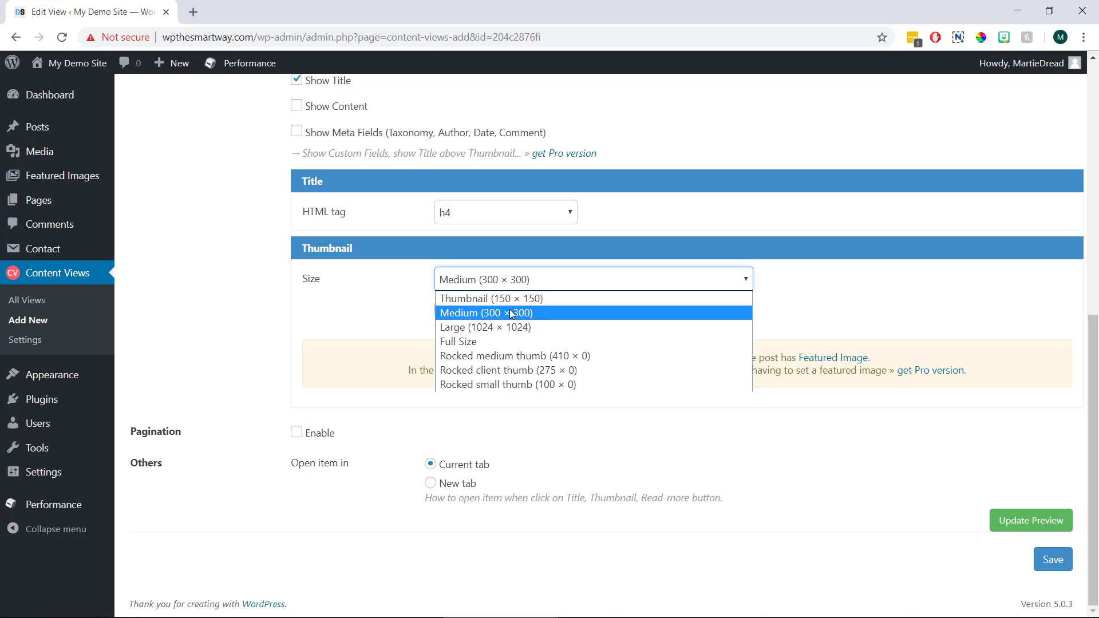
pyautogui.click(510, 314)
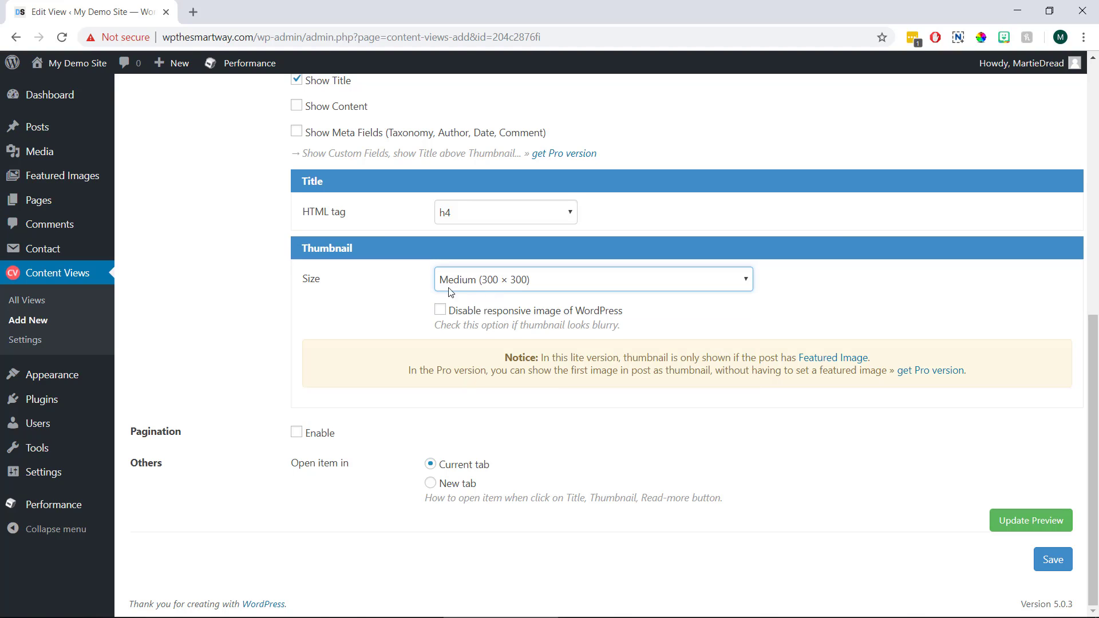
pyautogui.click(399, 304)
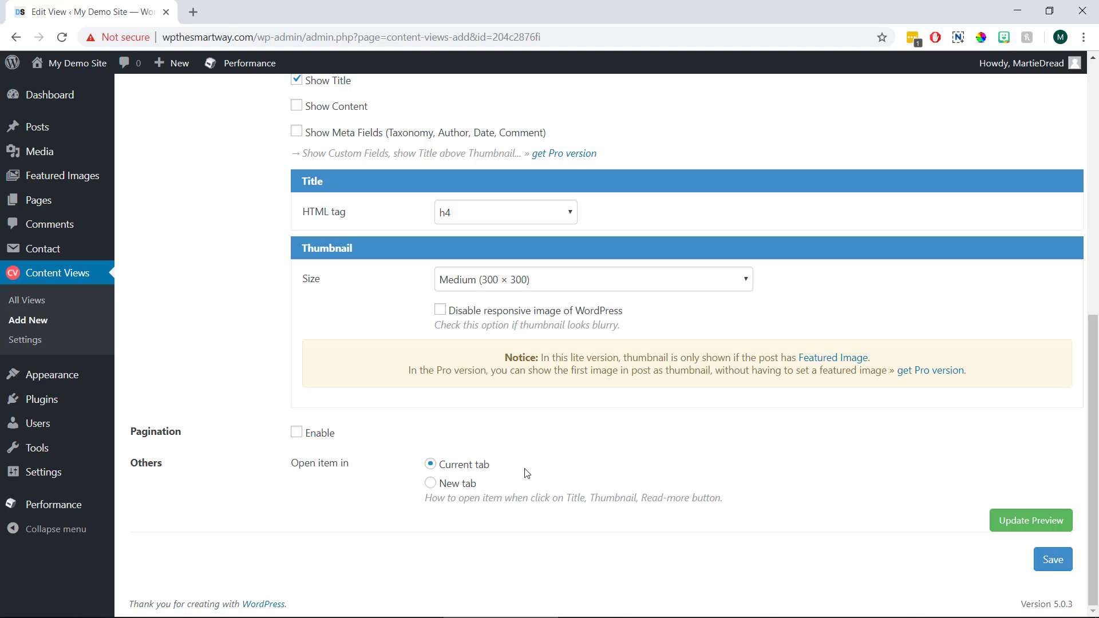
# - Save the Grid 1 view and scroll through its live preview of posts three per row
pyautogui.click(1051, 563)
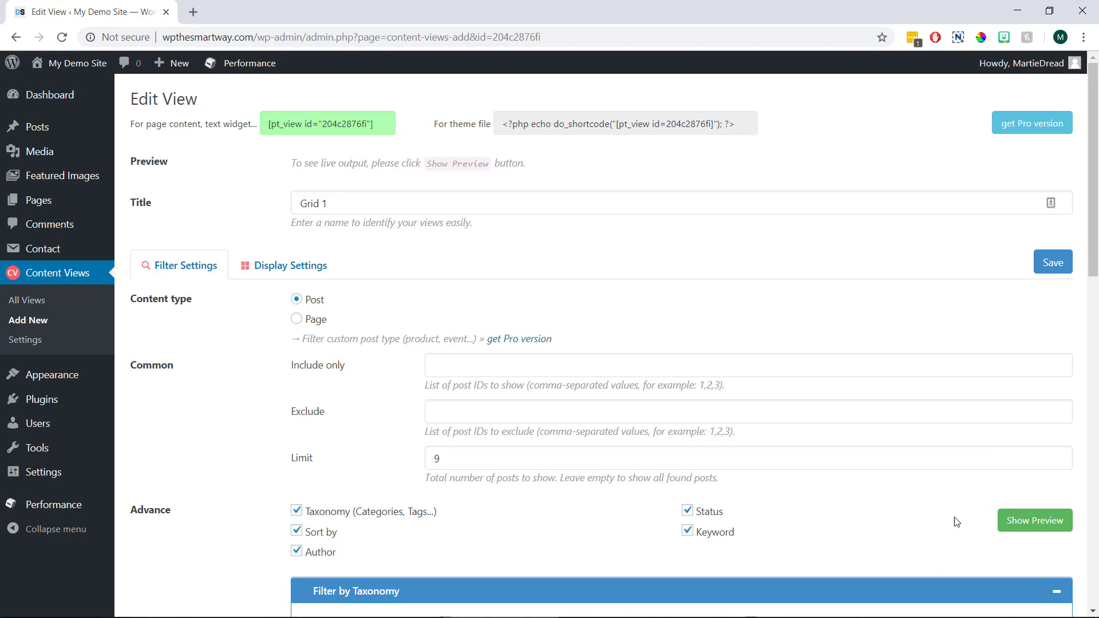
pyautogui.click(1031, 528)
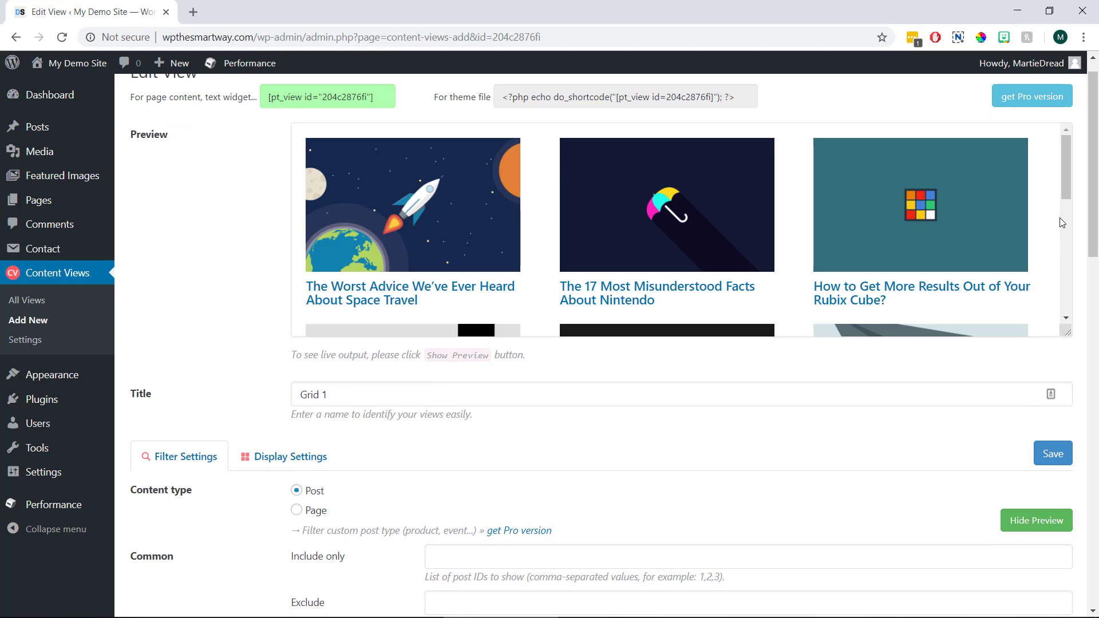
pyautogui.moveTo(1069, 187)
pyautogui.mouseDown()
pyautogui.moveTo(1072, 250)
pyautogui.moveTo(1064, 177)
pyautogui.mouseUp()
# - Select and copy the Grid 1 view's shortcode from the green box
pyautogui.scroll(1, 669, 155)
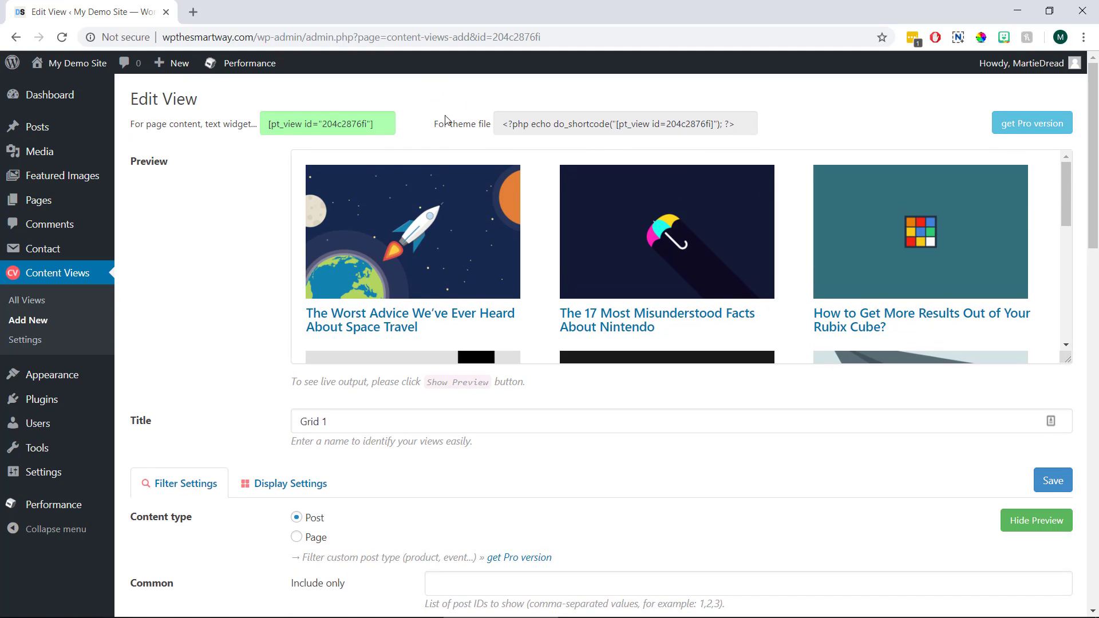
pyautogui.moveTo(375, 124); pyautogui.dragTo(257, 121)
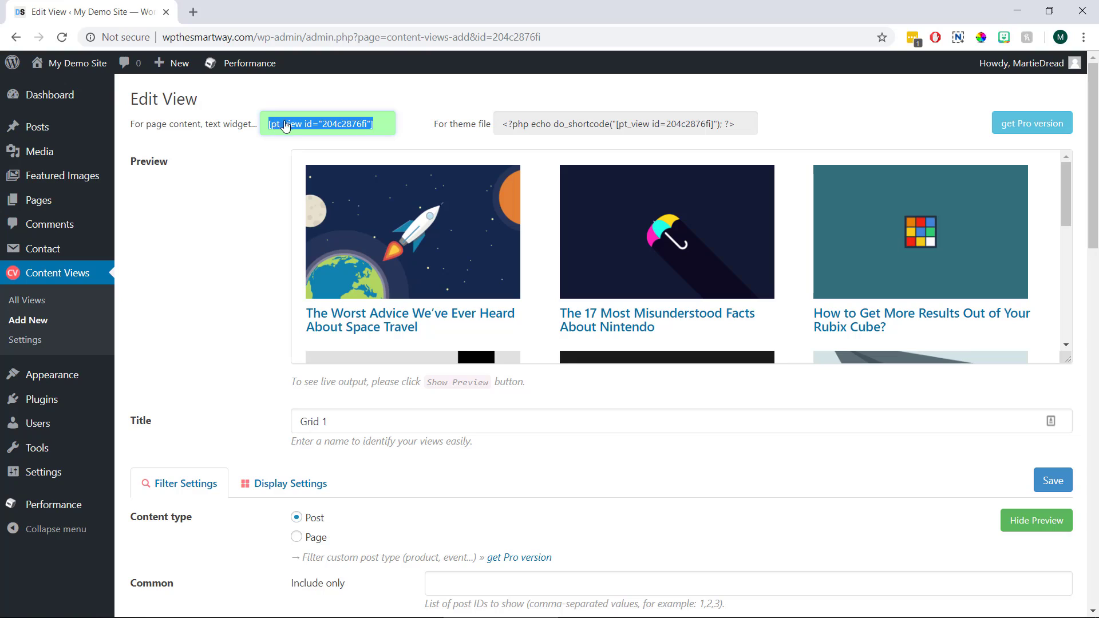
pyautogui.rightClick(292, 123)
pyautogui.click(322, 133)
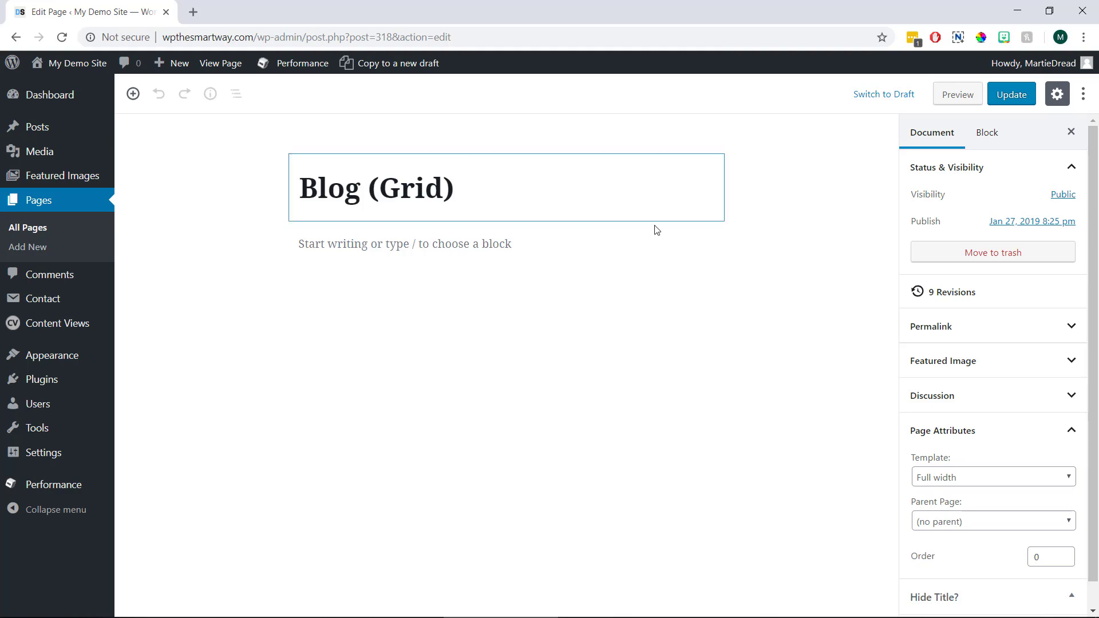
# - Paste the Content Views shortcode into a new block on the Blog (Grid) page and update it
pyautogui.click(529, 250)
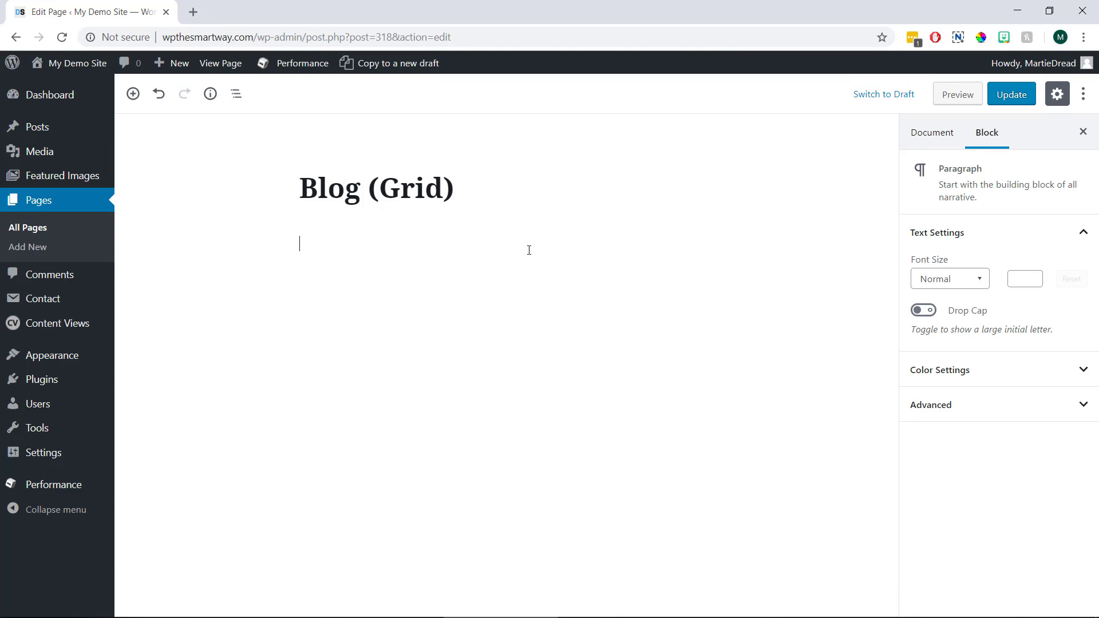
pyautogui.hotkey('ctrl', 'v')
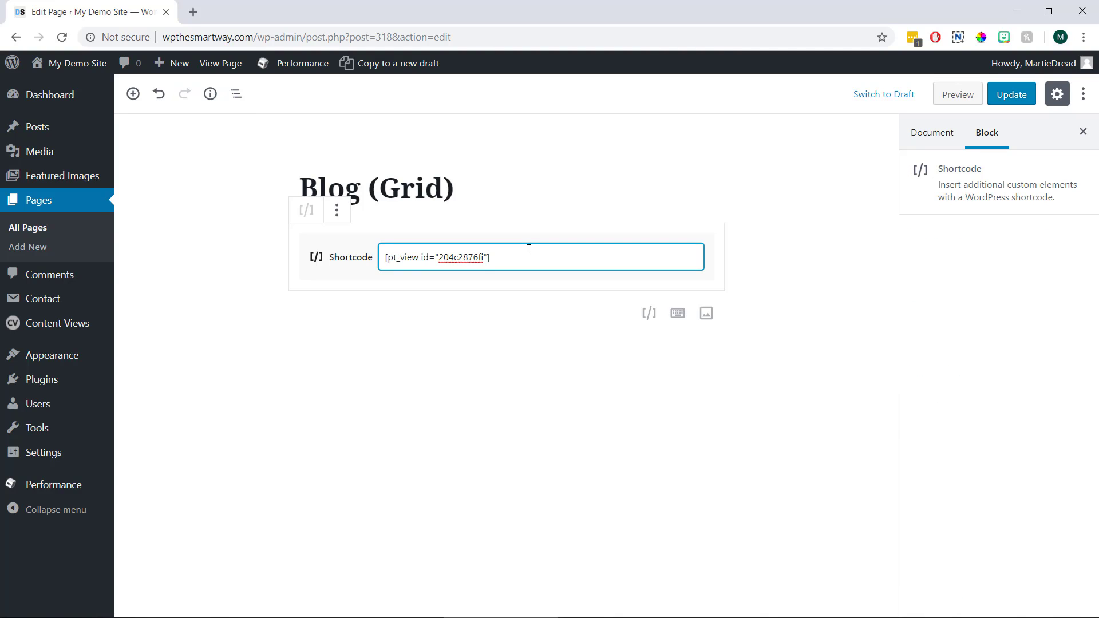
pyautogui.hotkey('ctrl', 's')
pyautogui.click(1011, 102)
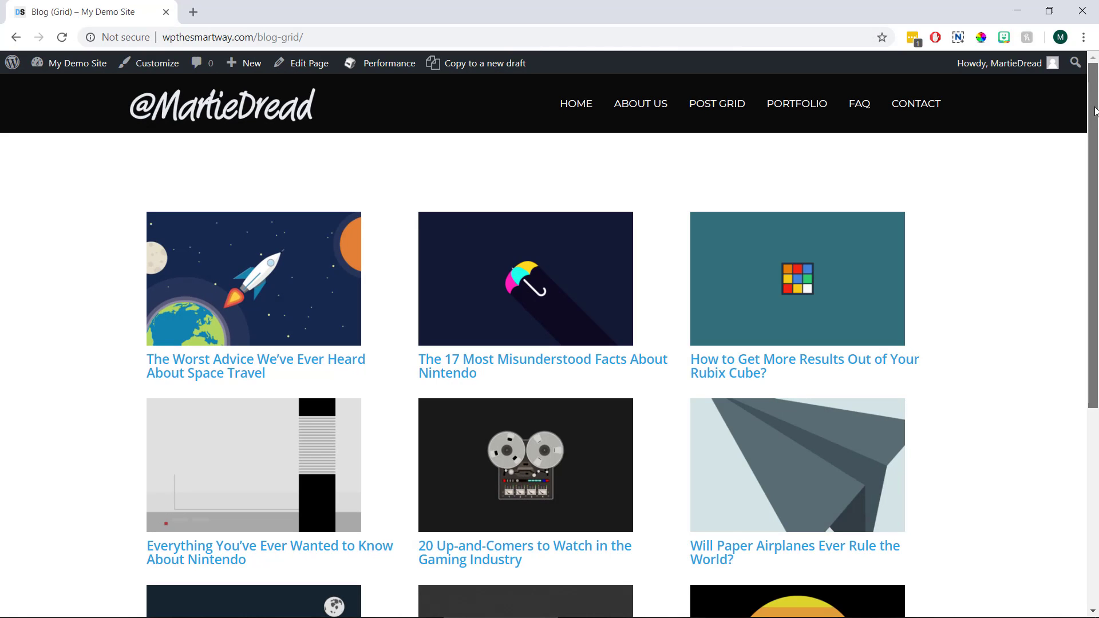
pyautogui.moveTo(1094, 110); pyautogui.dragTo(1097, 180)
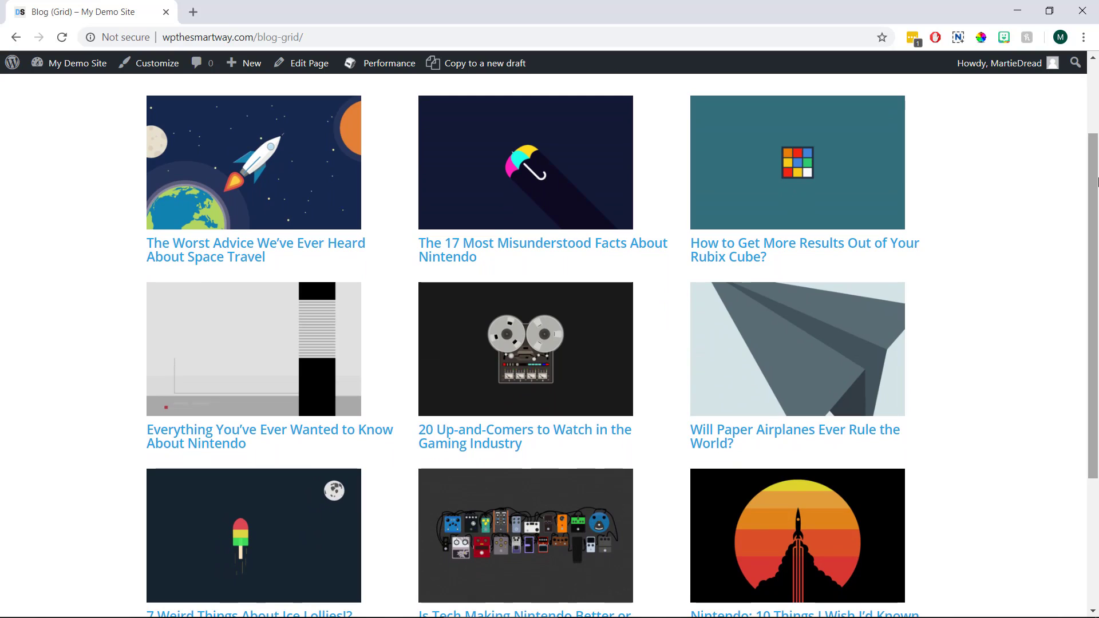